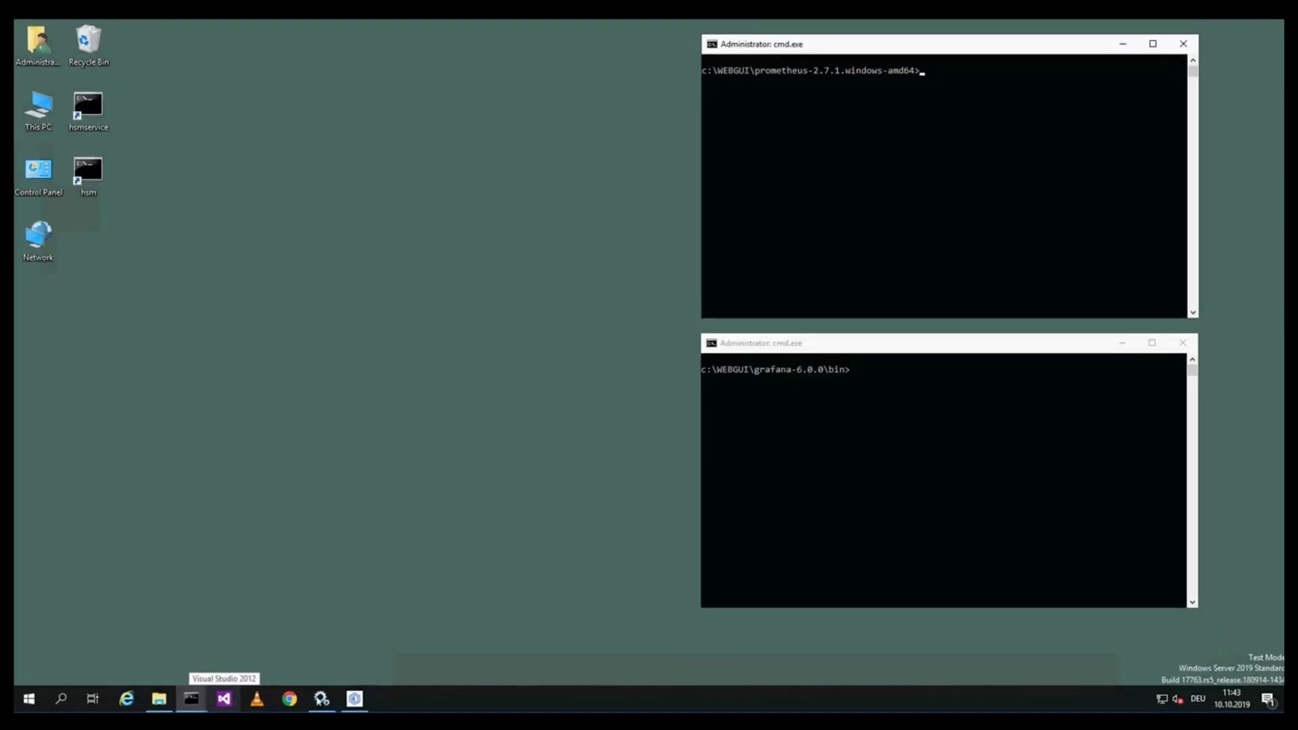
# Step: Start the IBM Spectrum Protect HSM Net Service in Windows Services, then minimize Services
pyautogui.moveTo(319, 700)
pyautogui.click(327, 656)
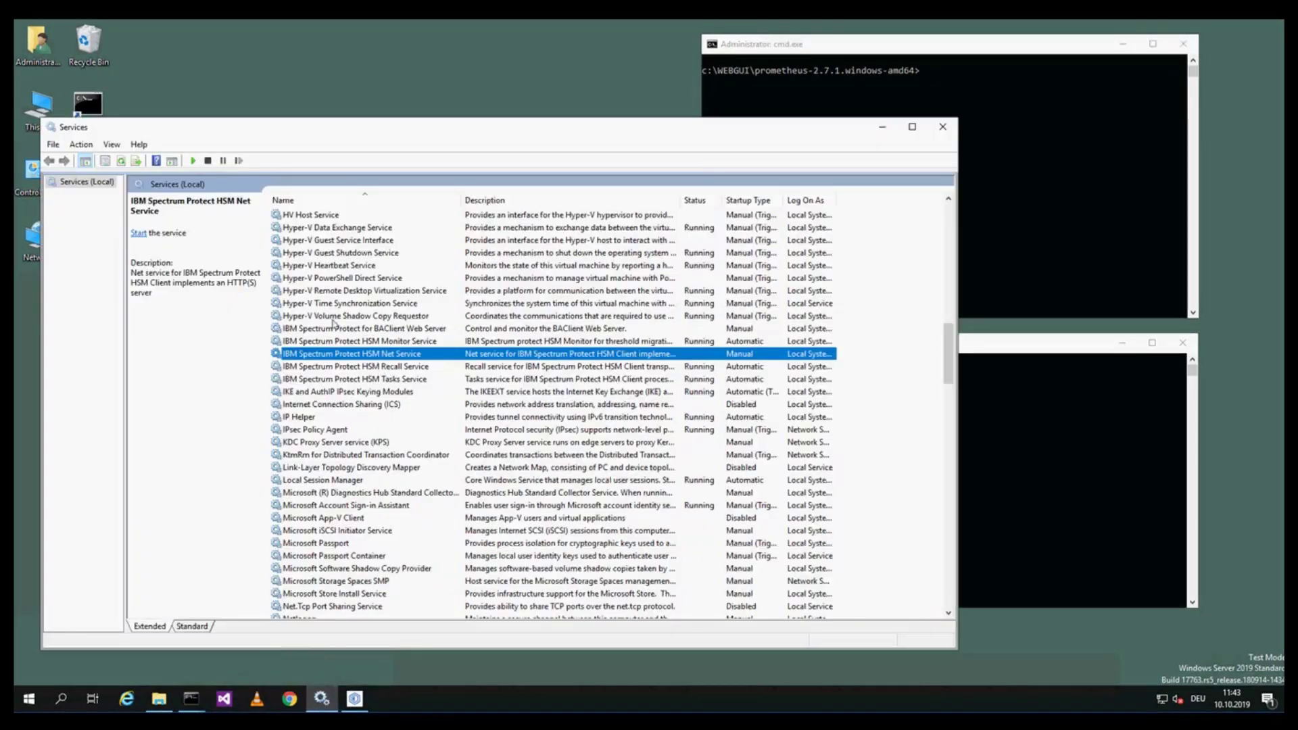
pyautogui.click(191, 161)
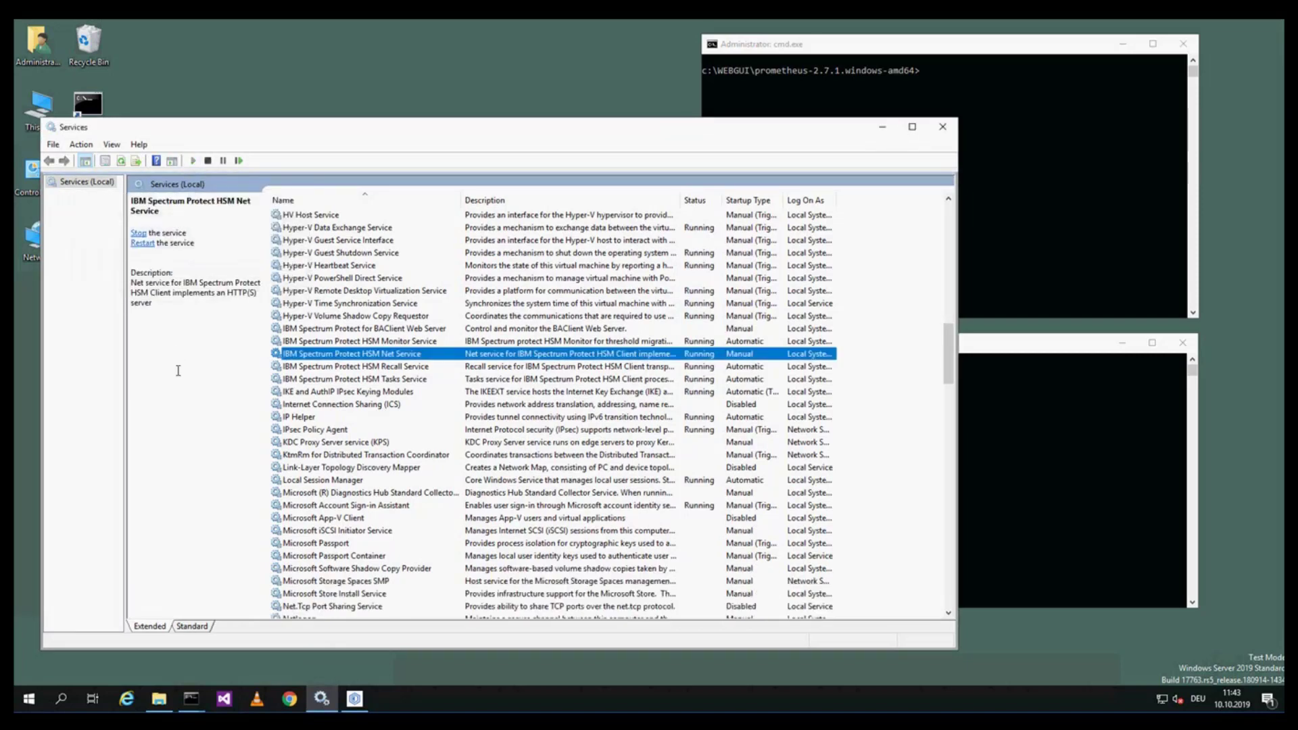
pyautogui.click(881, 126)
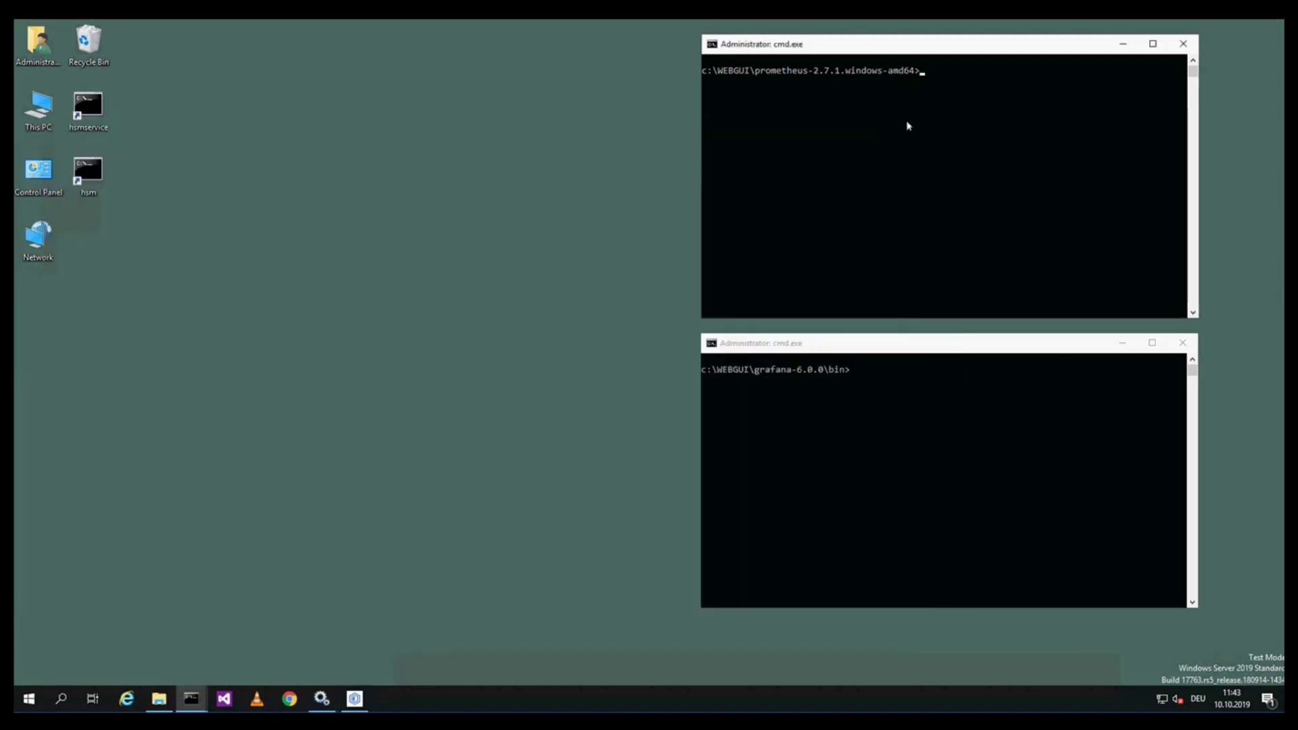
# Step: Run prometheus.exe in the Prometheus console to start Prometheus
pyautogui.write('p')
pyautogui.press('Tab')
pyautogui.press('Return')
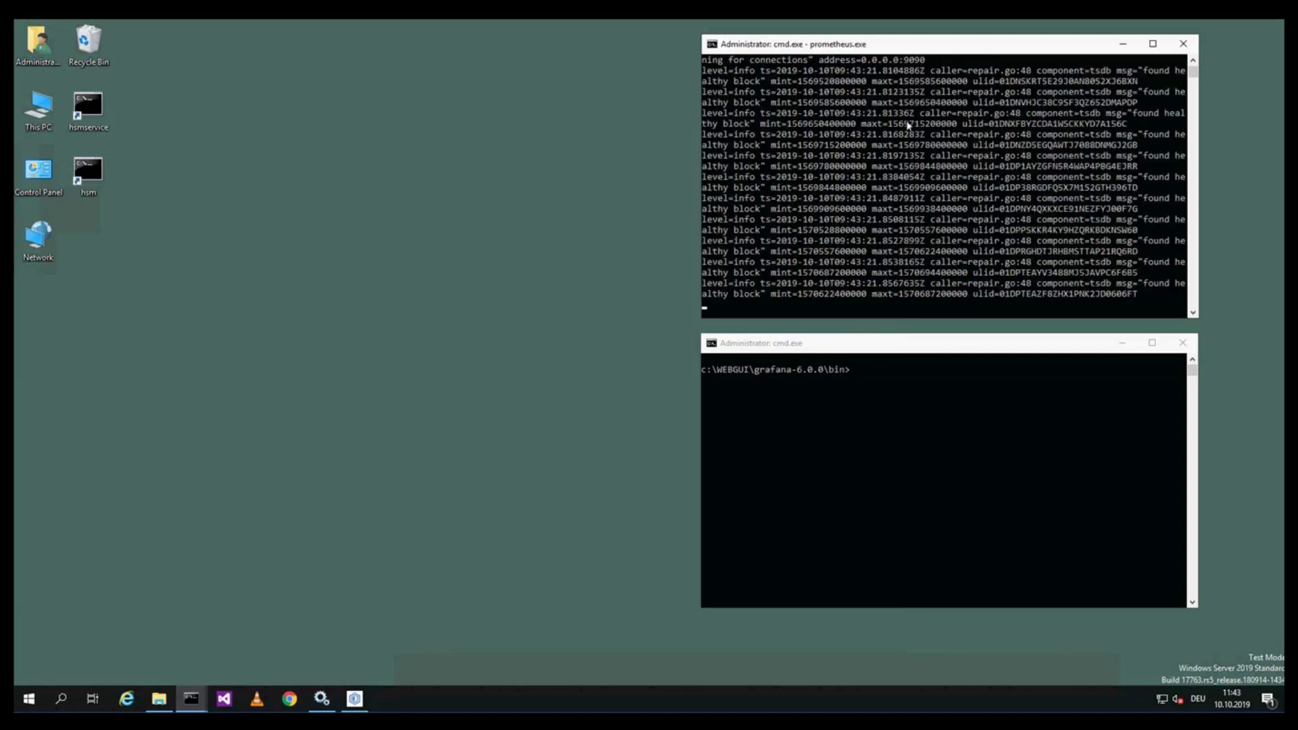
# Step: Run grafana-server.exe in the Grafana folder console to start the Grafana server
pyautogui.click(872, 373)
pyautogui.write('gr')
pyautogui.press('Tab')
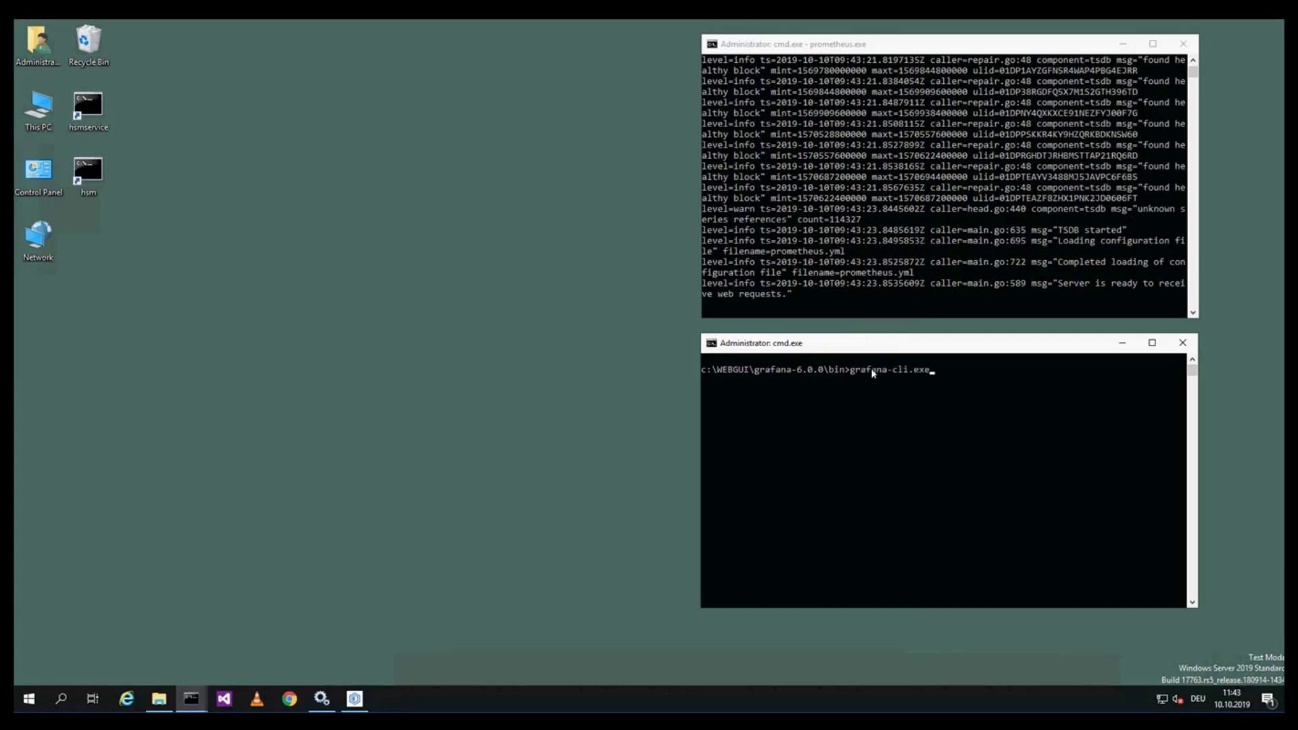
pyautogui.press('Tab')
pyautogui.press('Return')
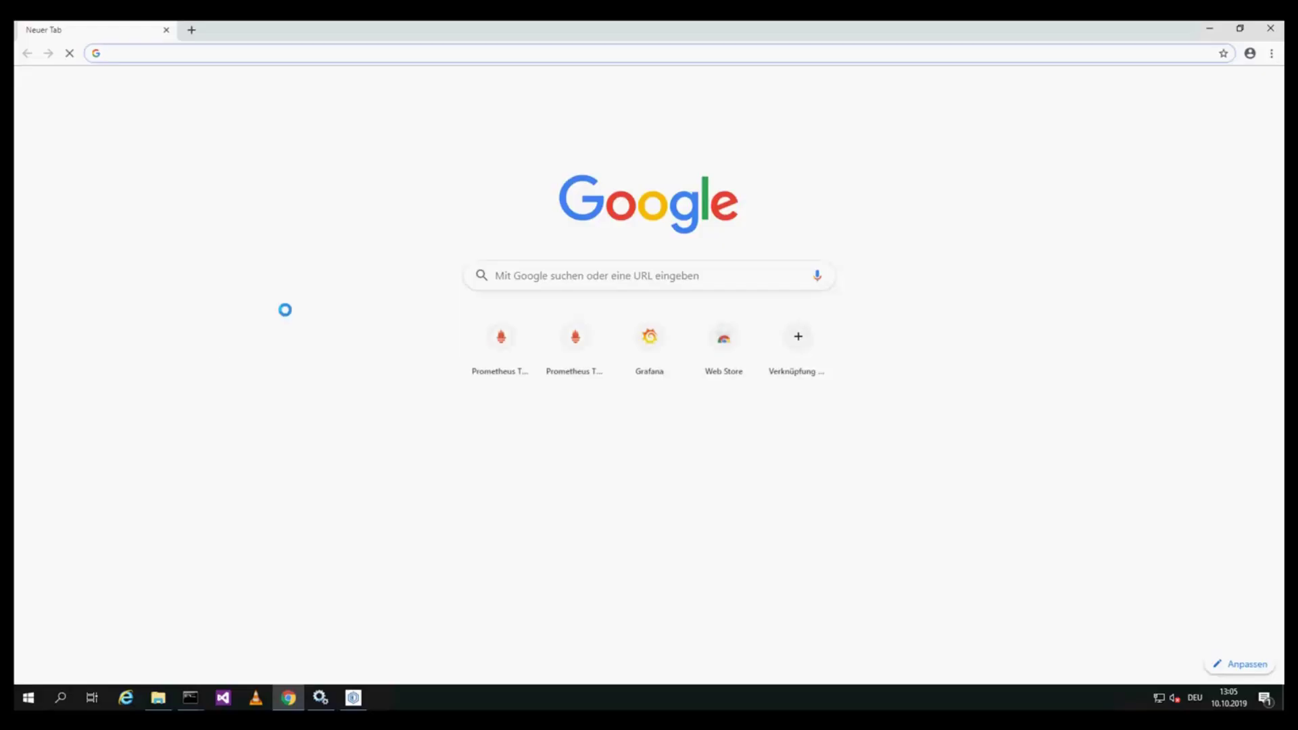
# Step: Execute the hsm_migrated_files query in Graph view on Prometheus at localhost:9090
pyautogui.write('l')
pyautogui.click(275, 177)
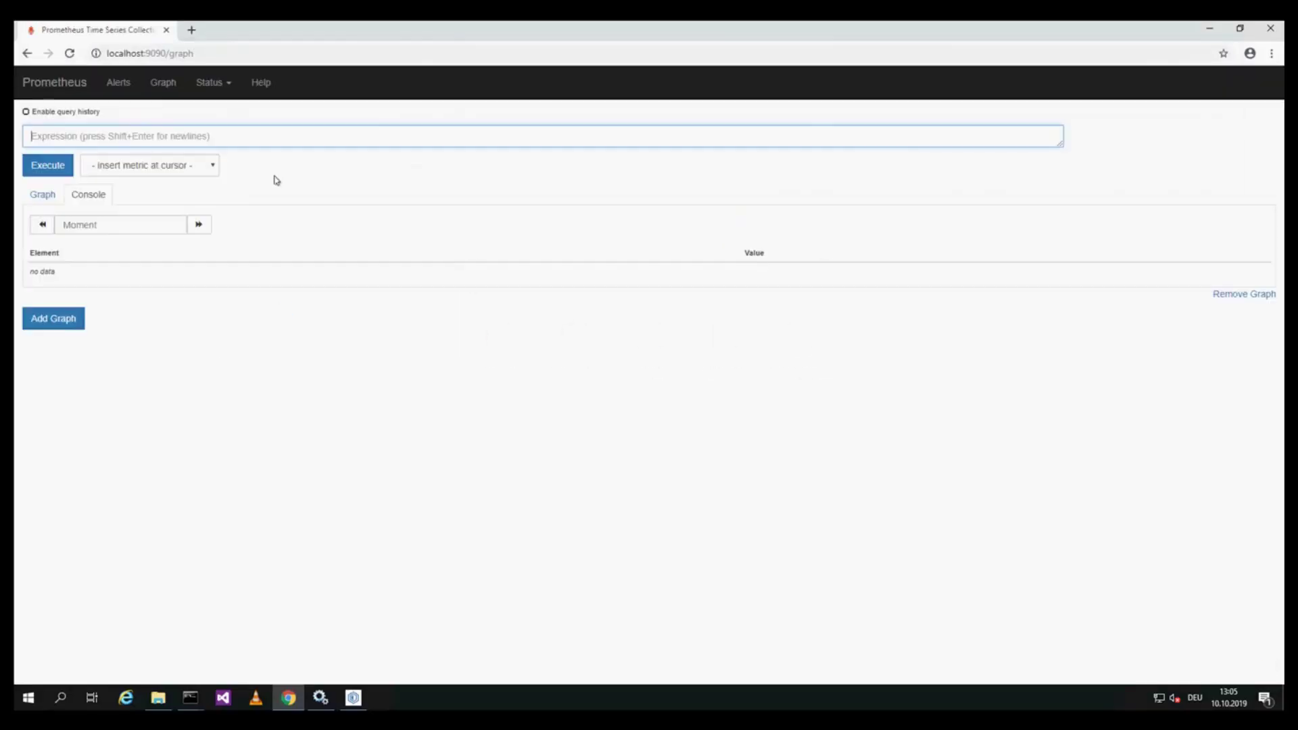
pyautogui.click(213, 170)
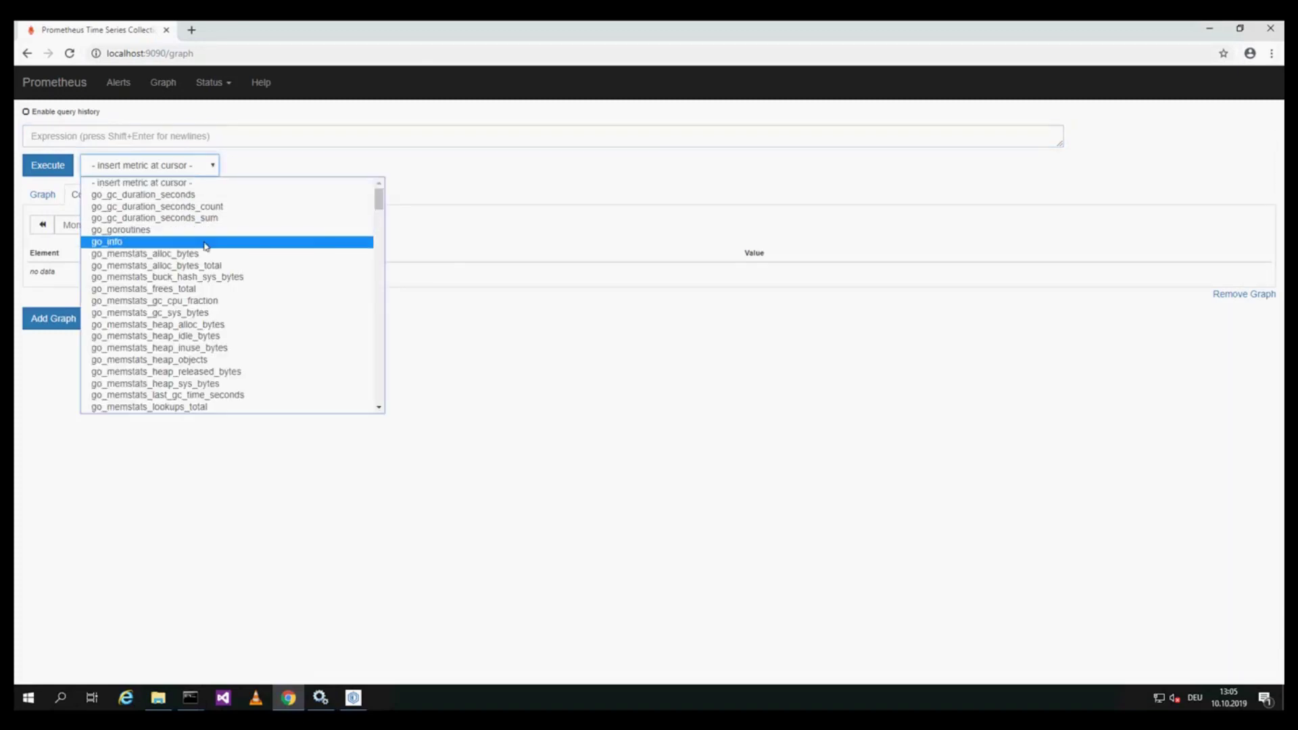
pyautogui.scroll(-10, 209, 243)
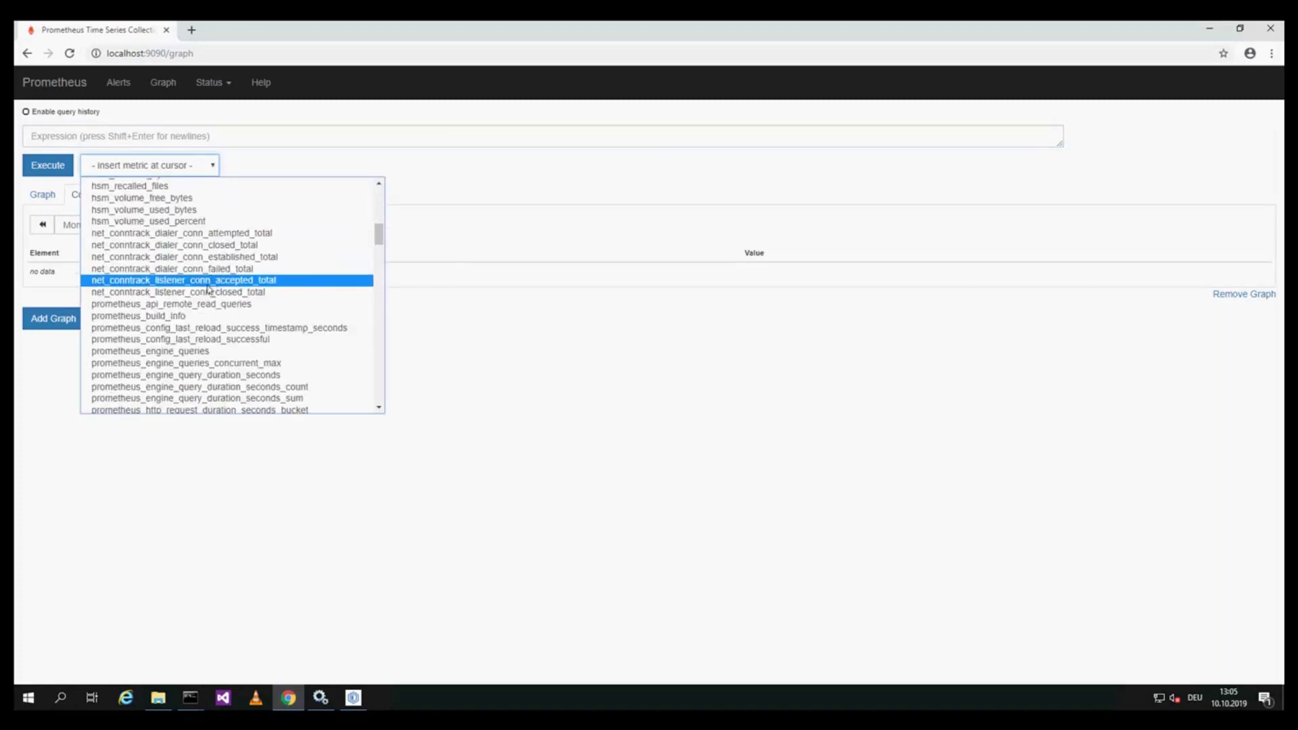
pyautogui.scroll(4, 204, 269)
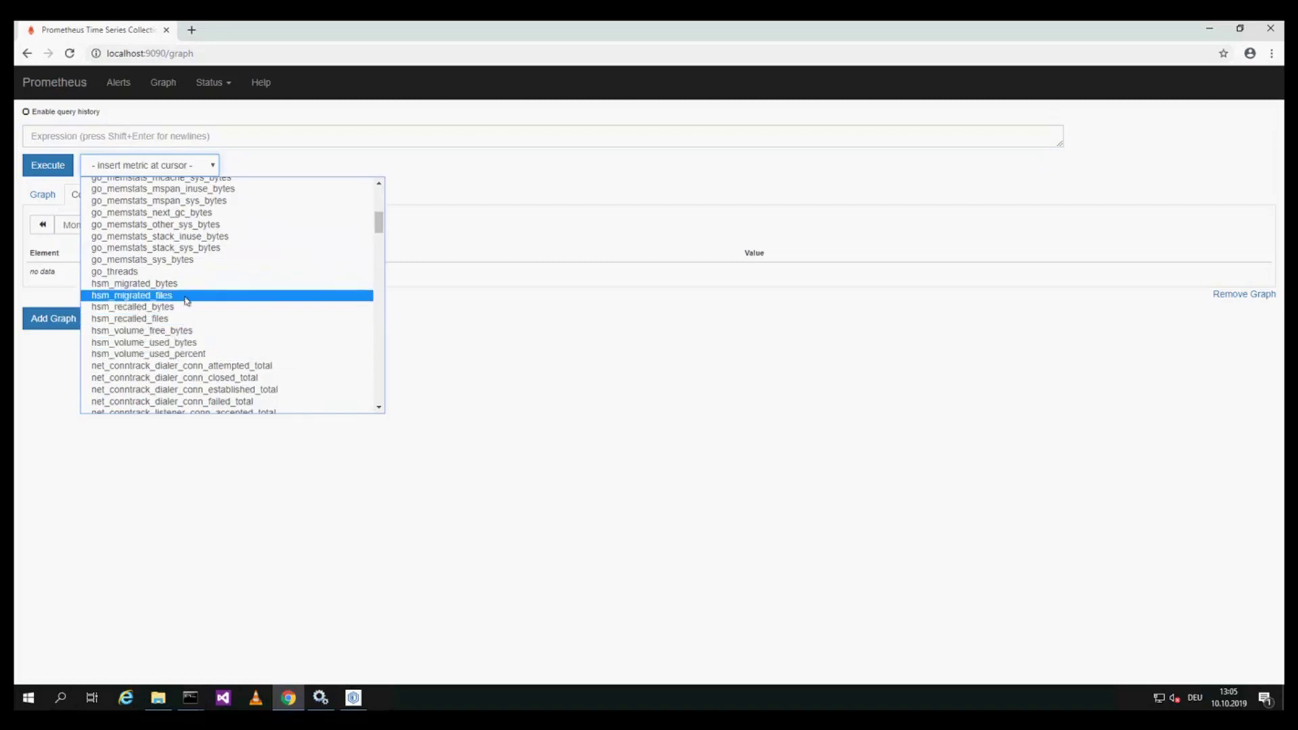
pyautogui.click(187, 296)
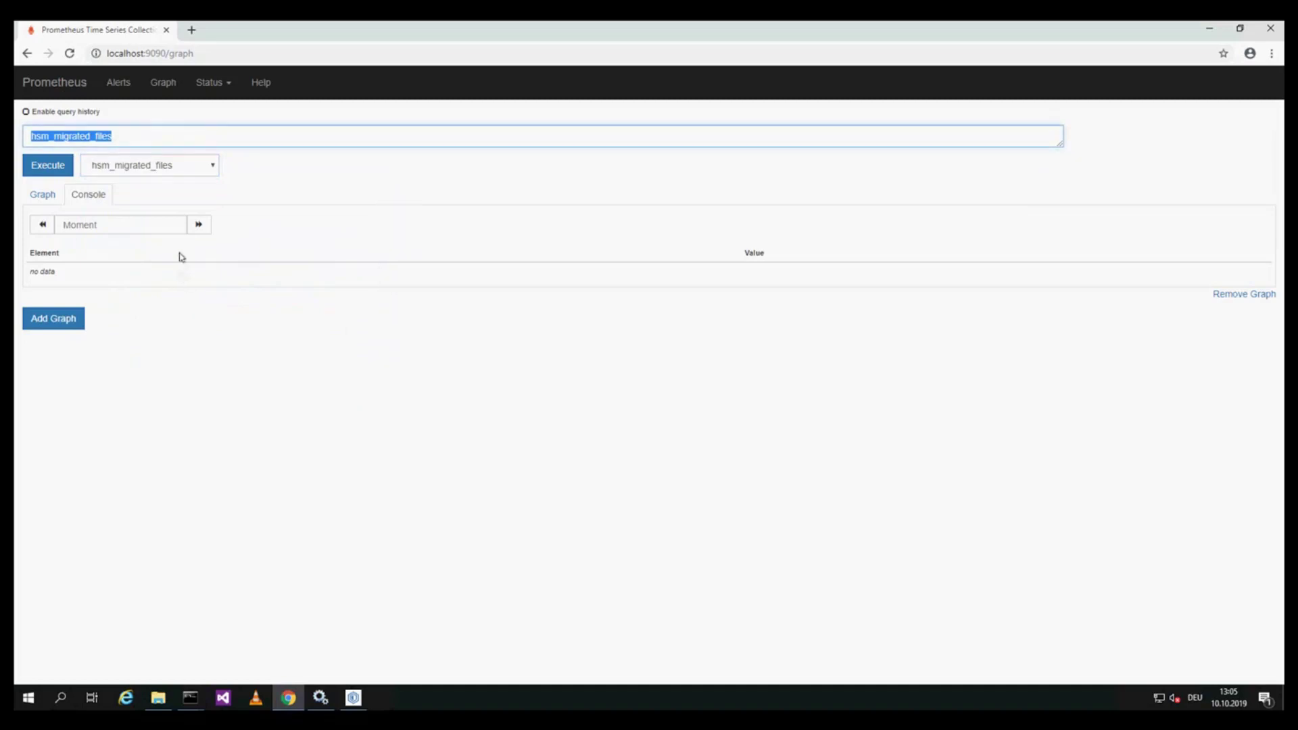
pyautogui.click(44, 196)
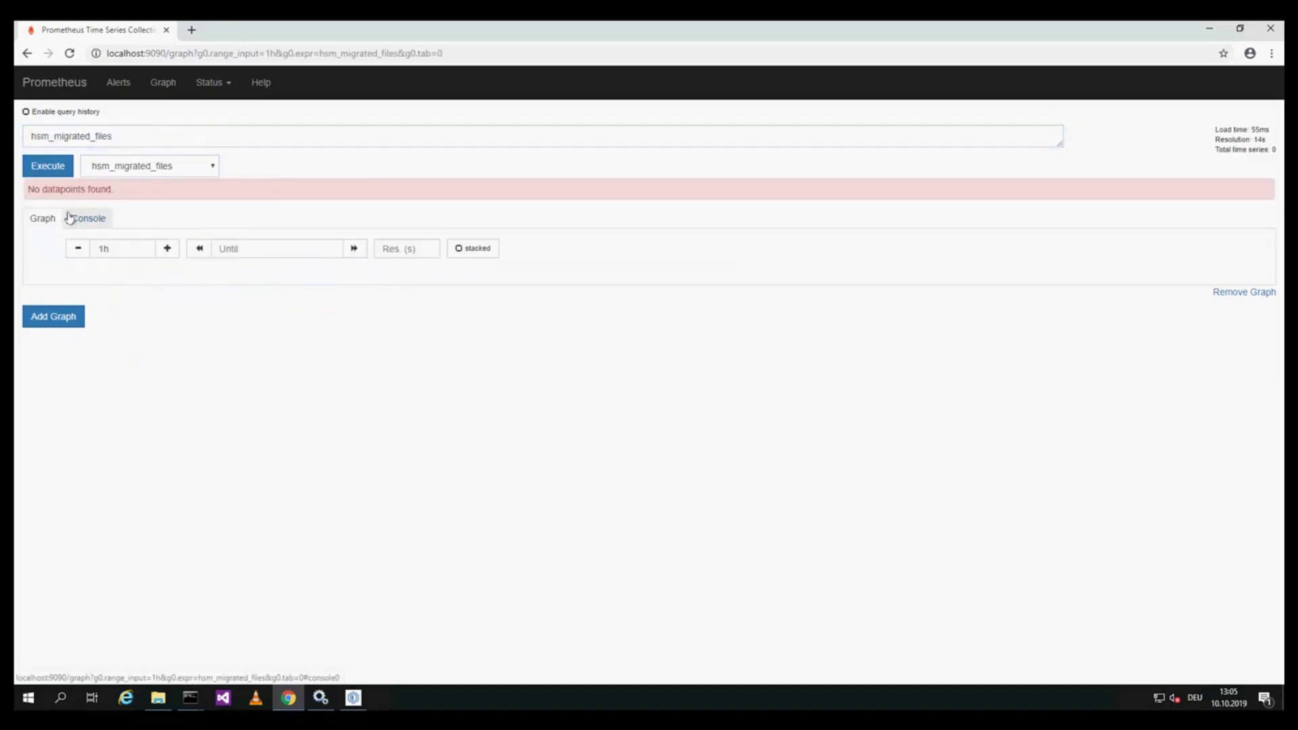
pyautogui.click(58, 175)
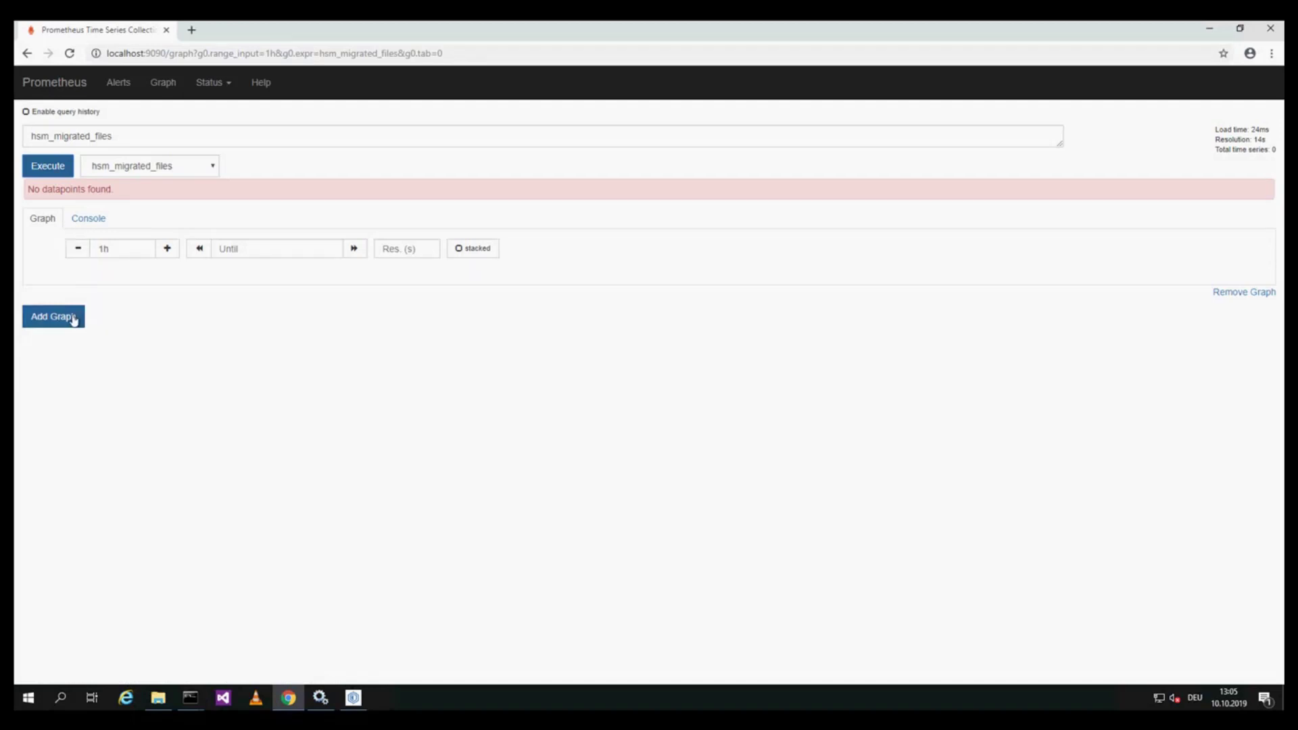
# Step: Open Grafana at localhost:3000 in a new tab and load the HSM For Windows dashboard
pyautogui.click(191, 30)
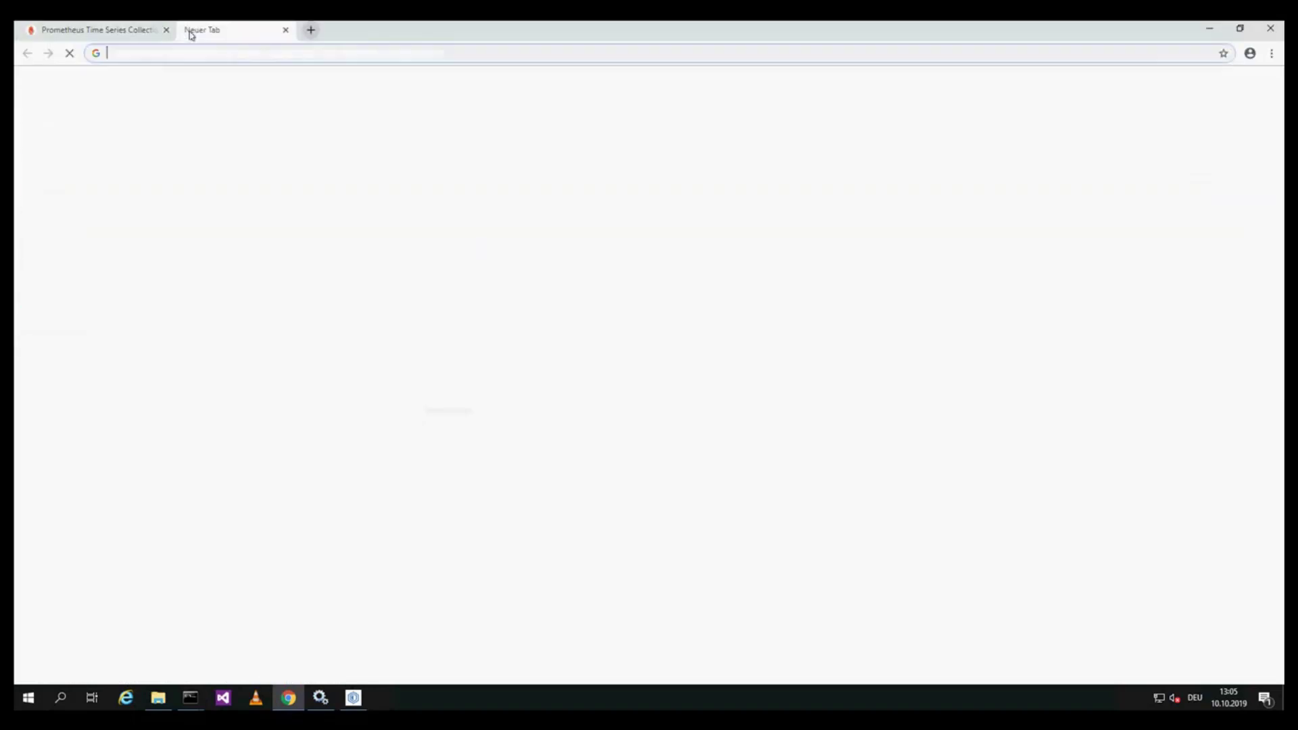
pyautogui.write('gra')
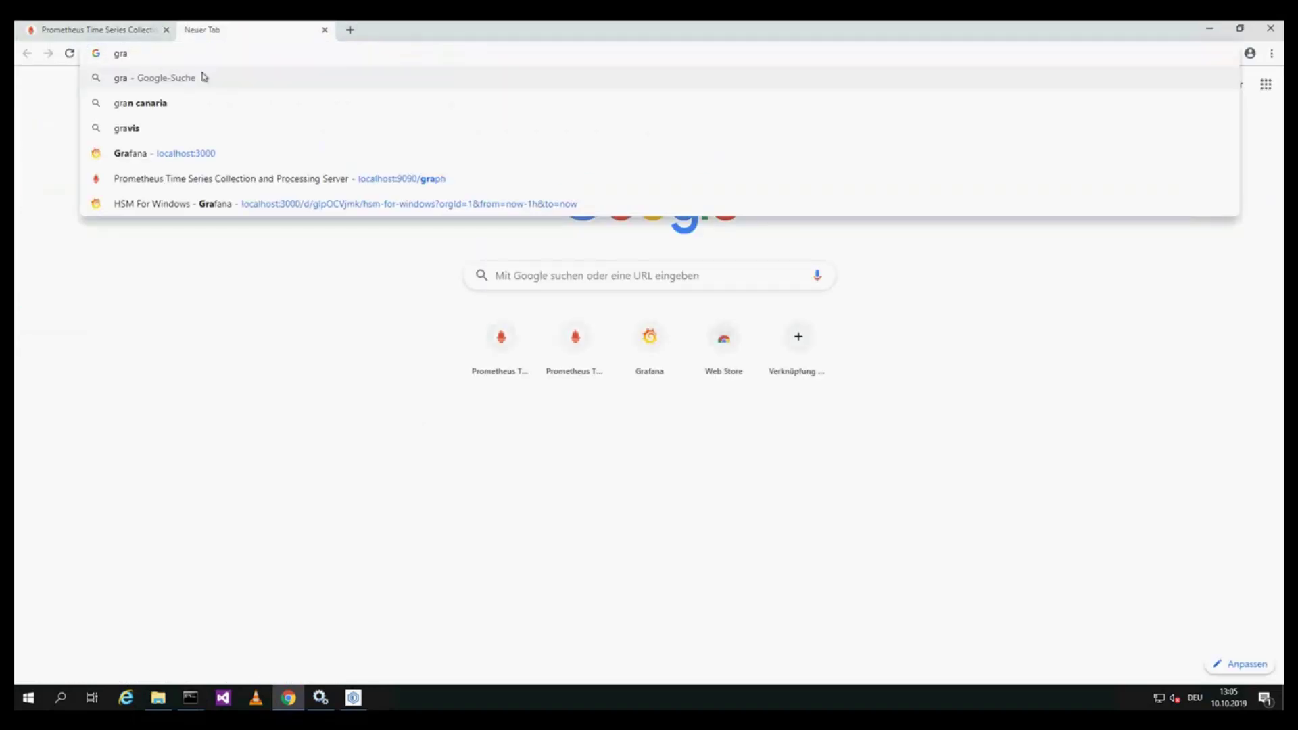
pyautogui.click(180, 154)
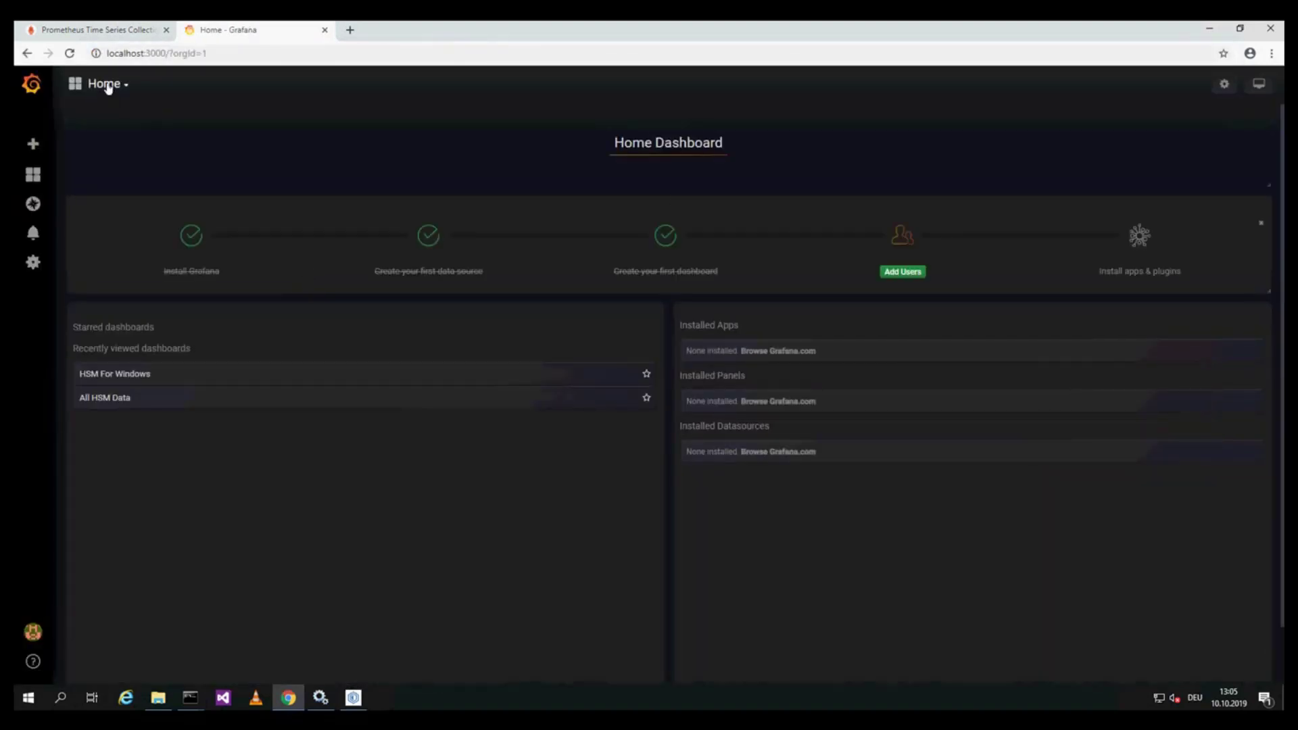
pyautogui.click(106, 88)
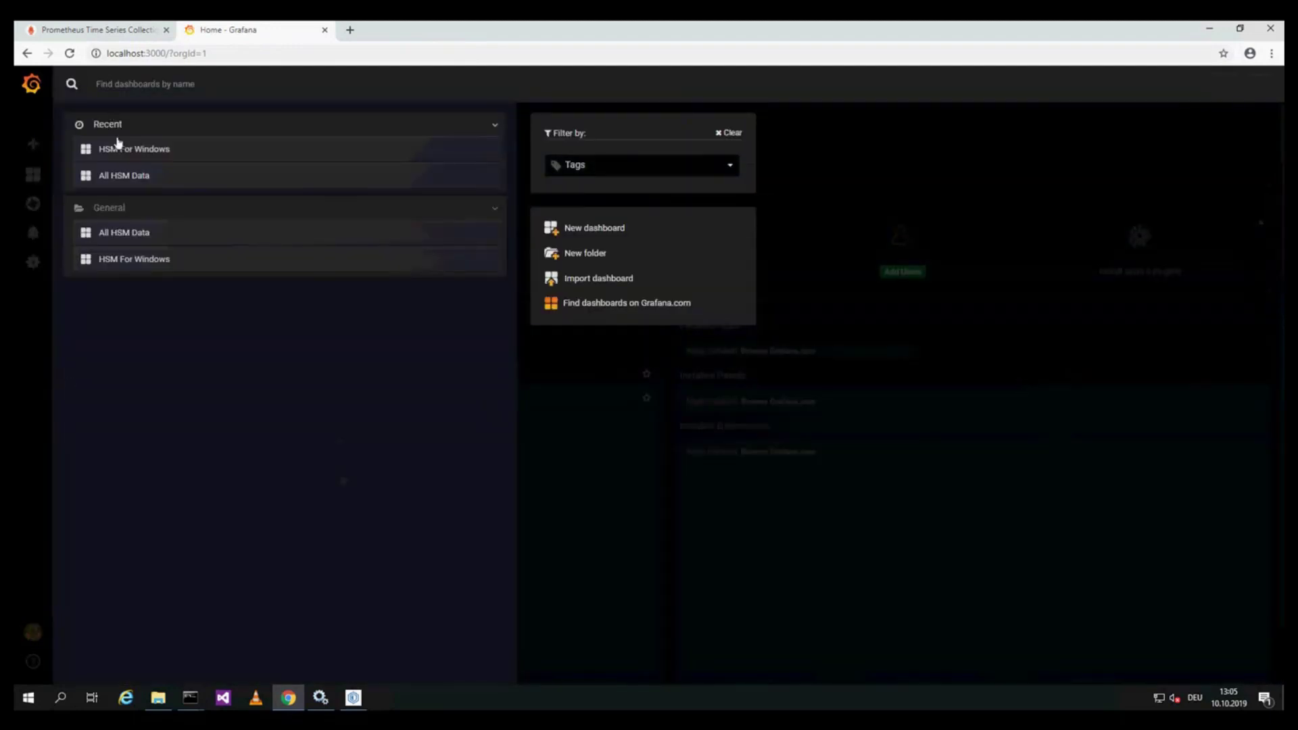
pyautogui.click(123, 147)
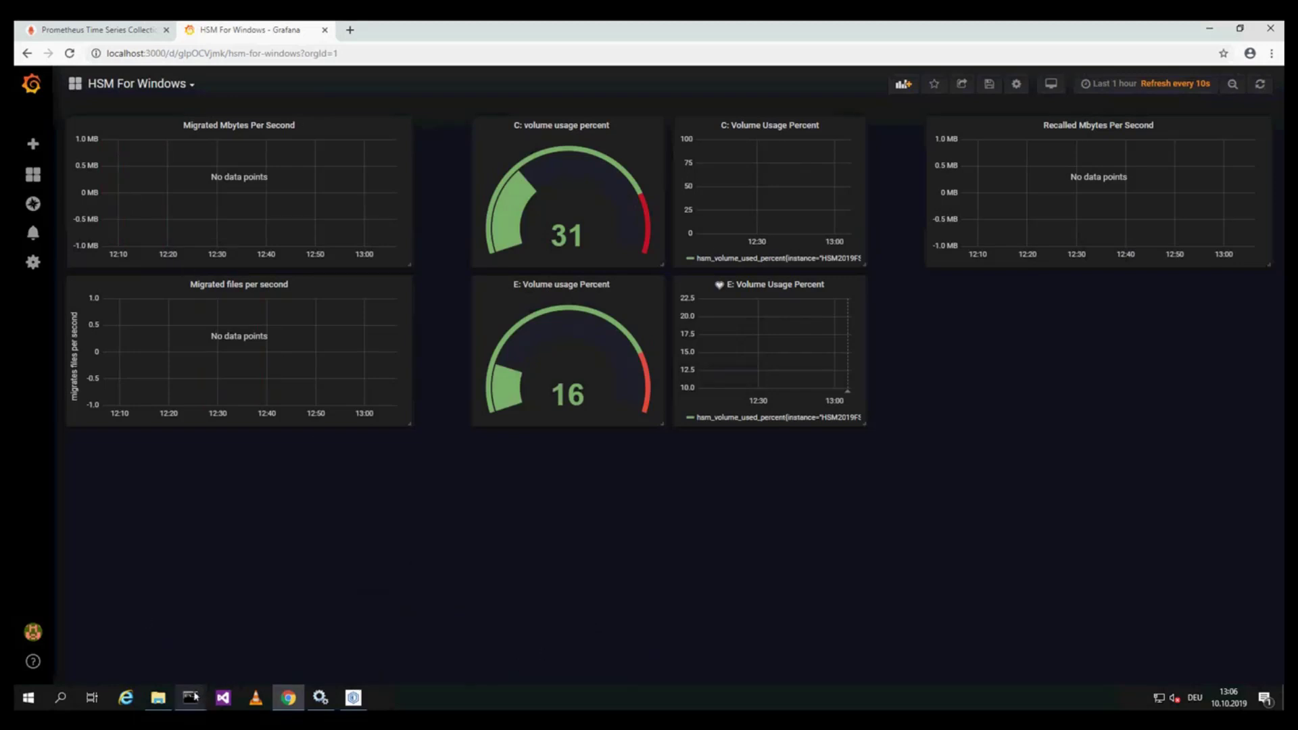
# Step: Change the third command prompt's directory to E:\Prometheus_Demo
pyautogui.click(190, 700)
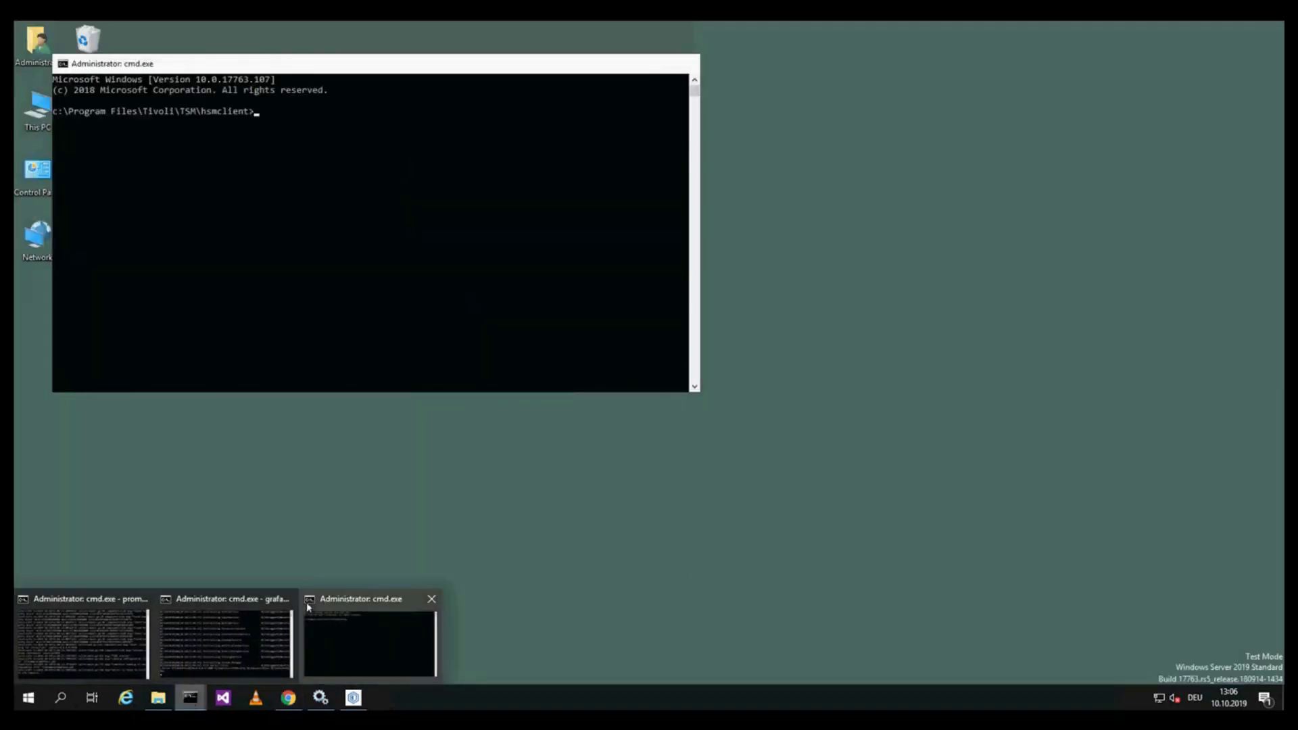
pyautogui.click(308, 606)
pyautogui.write('e:')
pyautogui.press('Return')
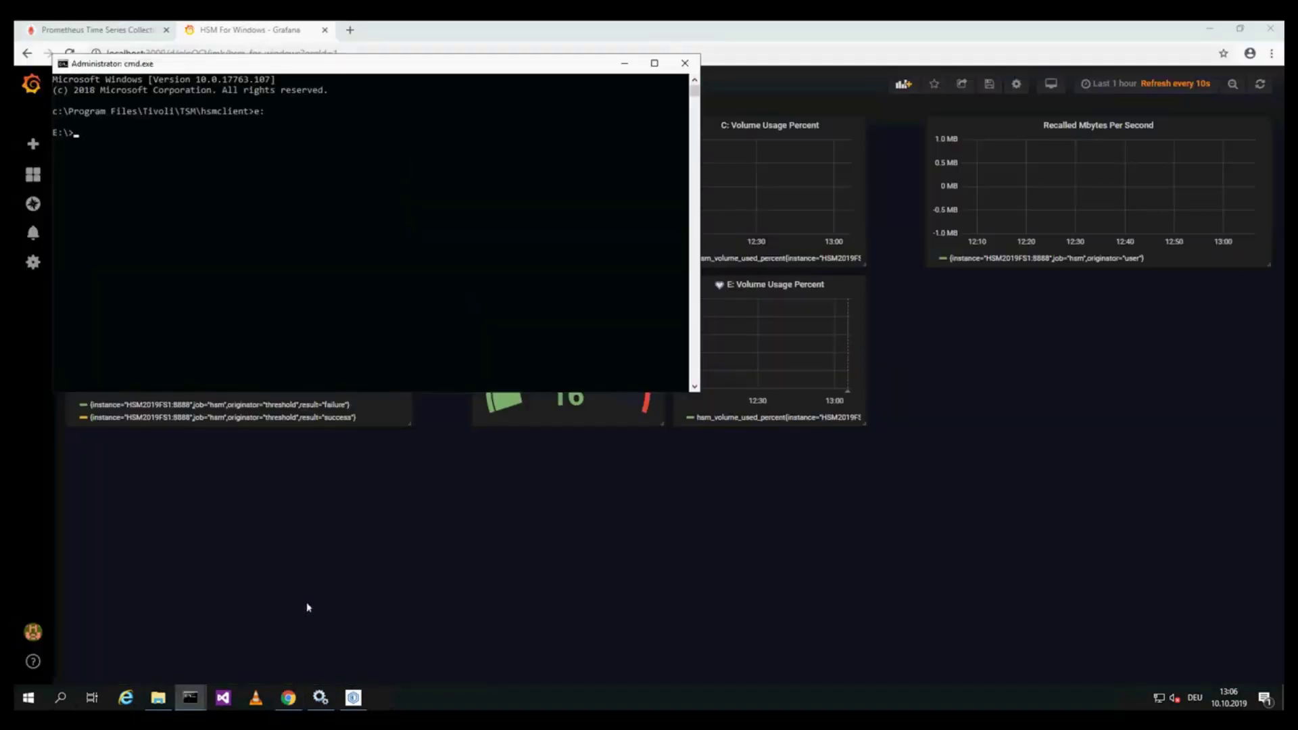
pyautogui.write('cd de')
pyautogui.press('BackSpace')
pyautogui.press('BackSpace')
pyautogui.write('Pr')
pyautogui.press('Tab')
pyautogui.press('Return')
# Step: Run the demo.cmd migration script
pyautogui.write('de')
pyautogui.press('Tab')
pyautogui.press('Return')
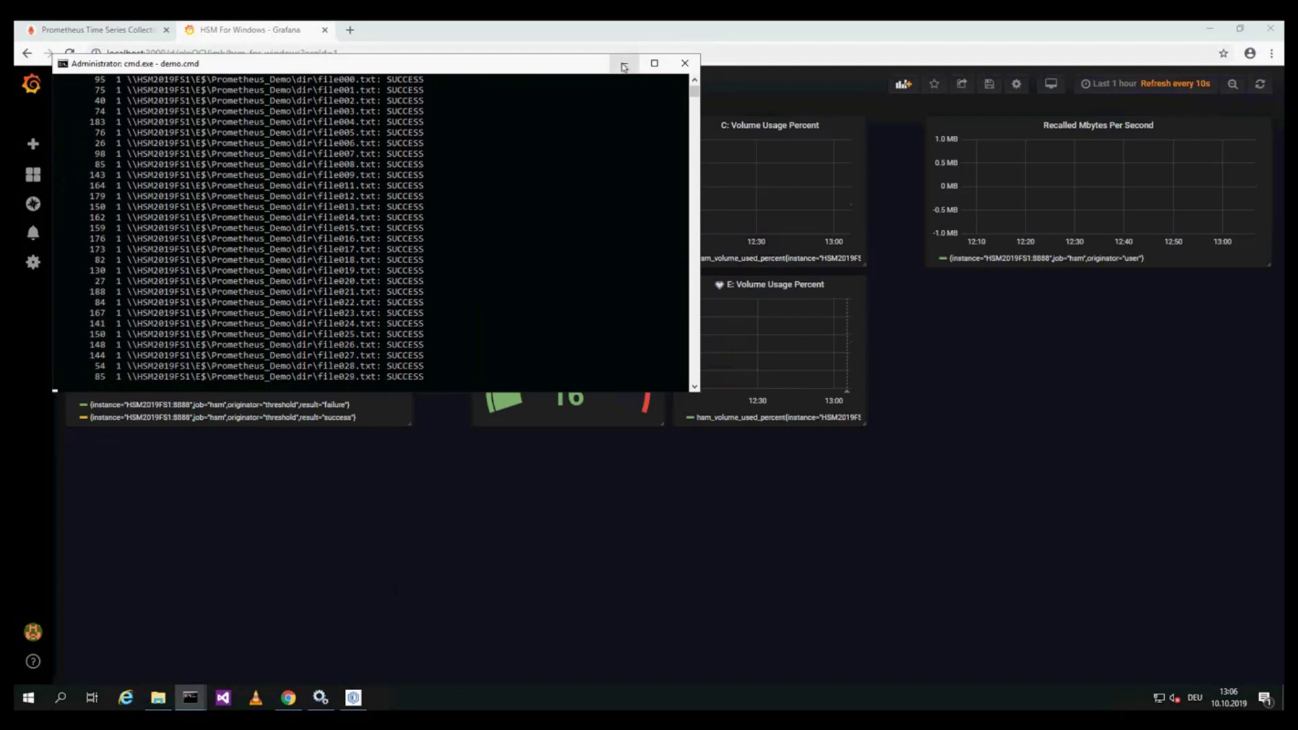
# Step: Set the HSM For Windows dashboard time range to the last 30 minutes
pyautogui.click(623, 64)
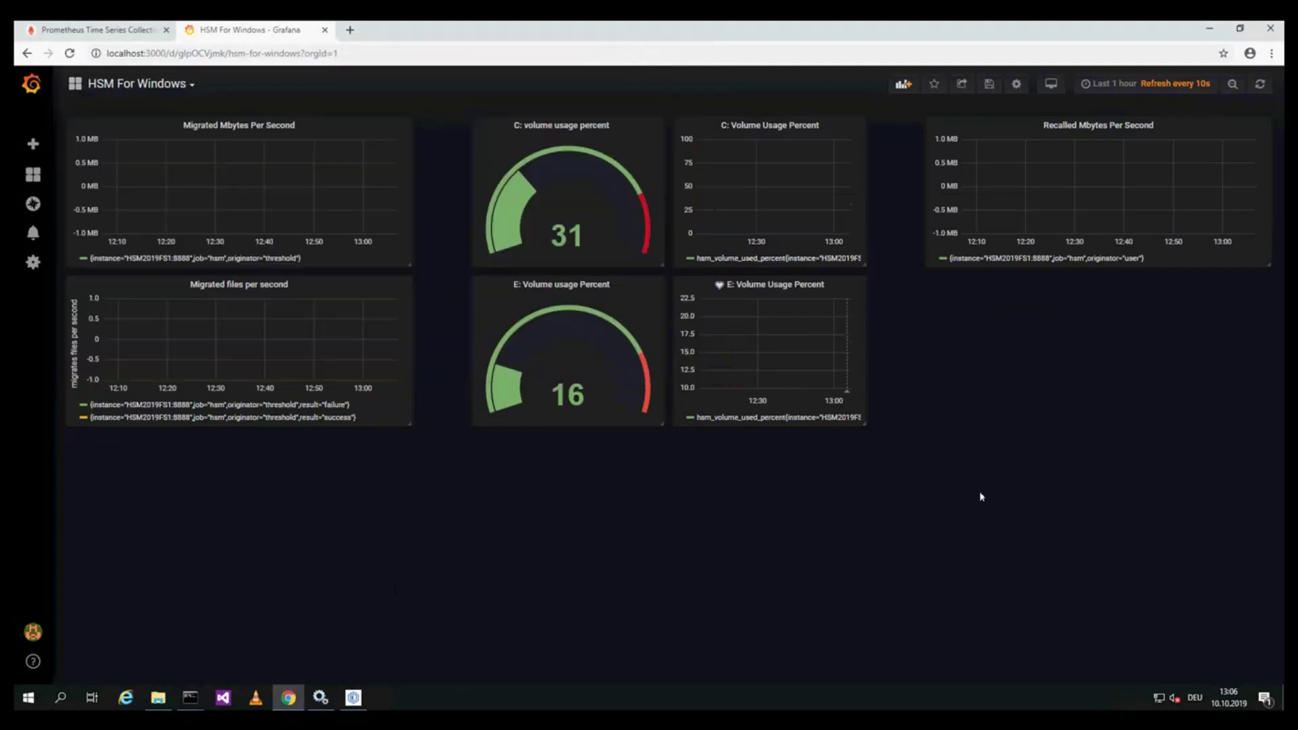
pyautogui.click(1110, 85)
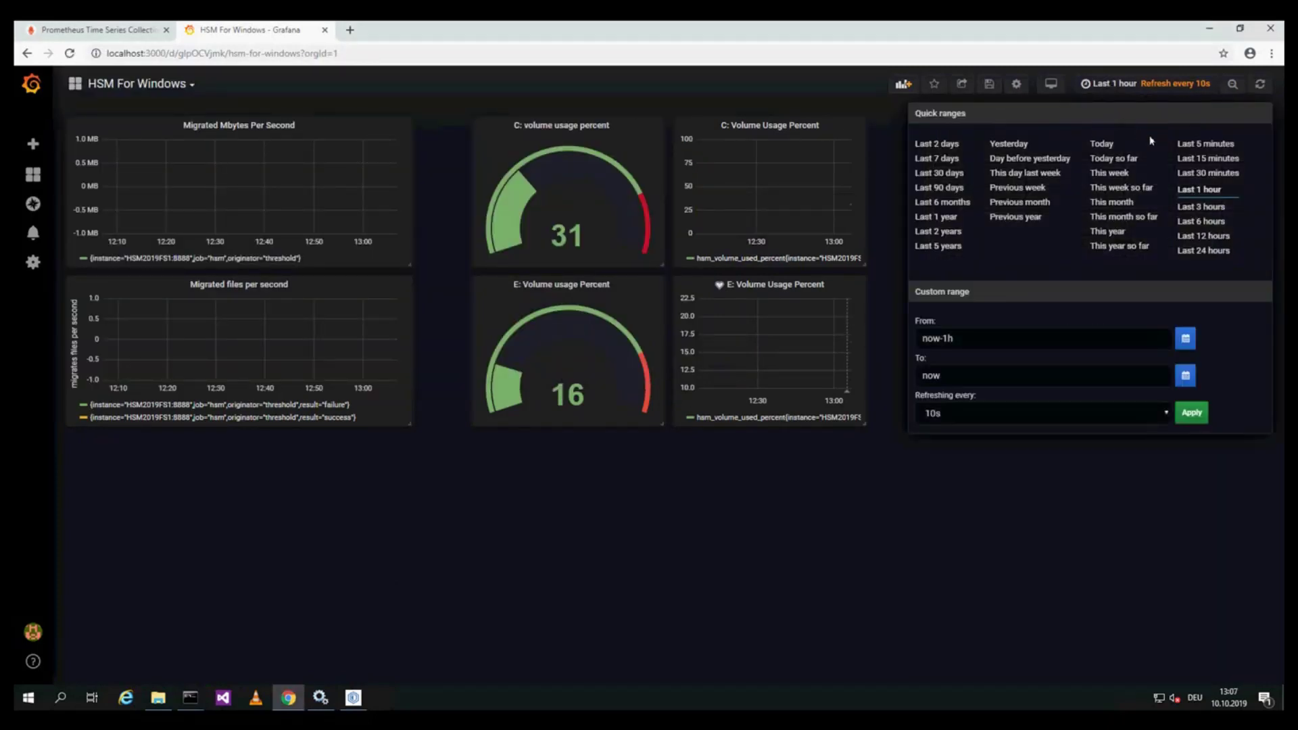
pyautogui.click(1189, 160)
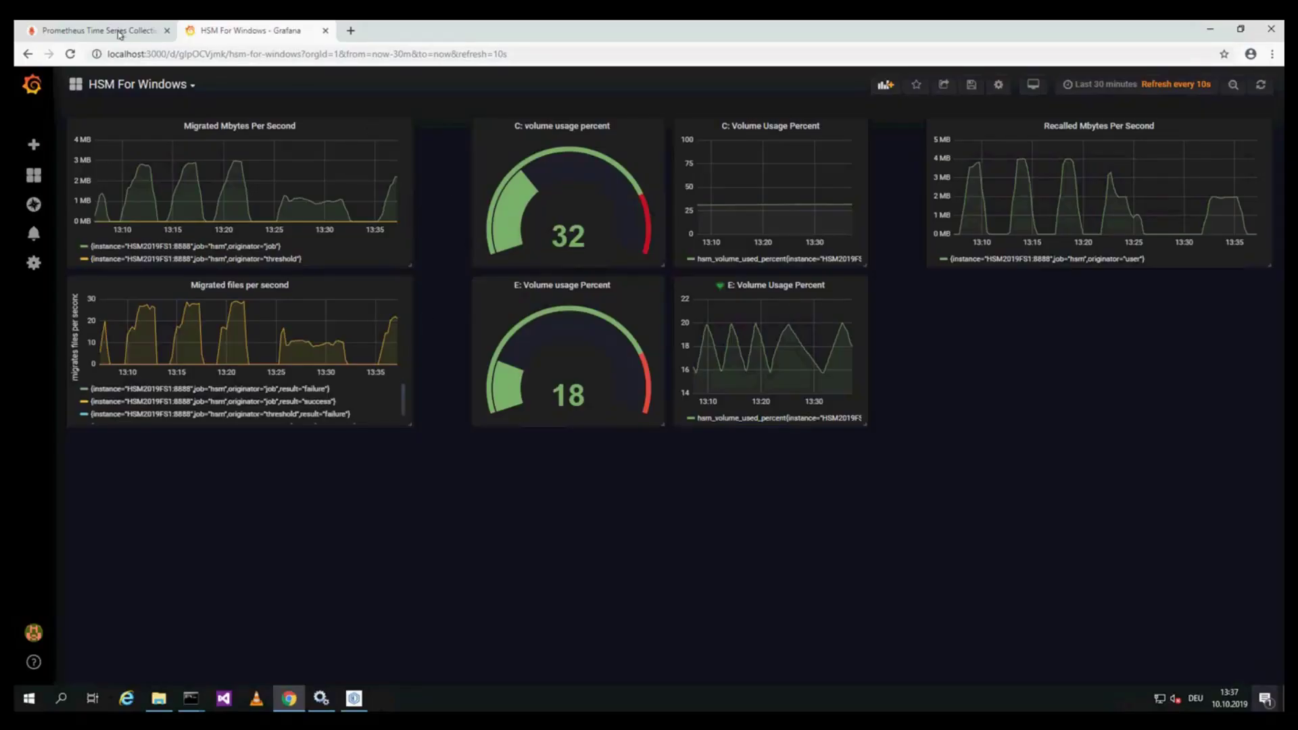
# Step: Refresh the hsm_migrated_files graph in Prometheus, then return to the Grafana dashboard tab
pyautogui.click(119, 32)
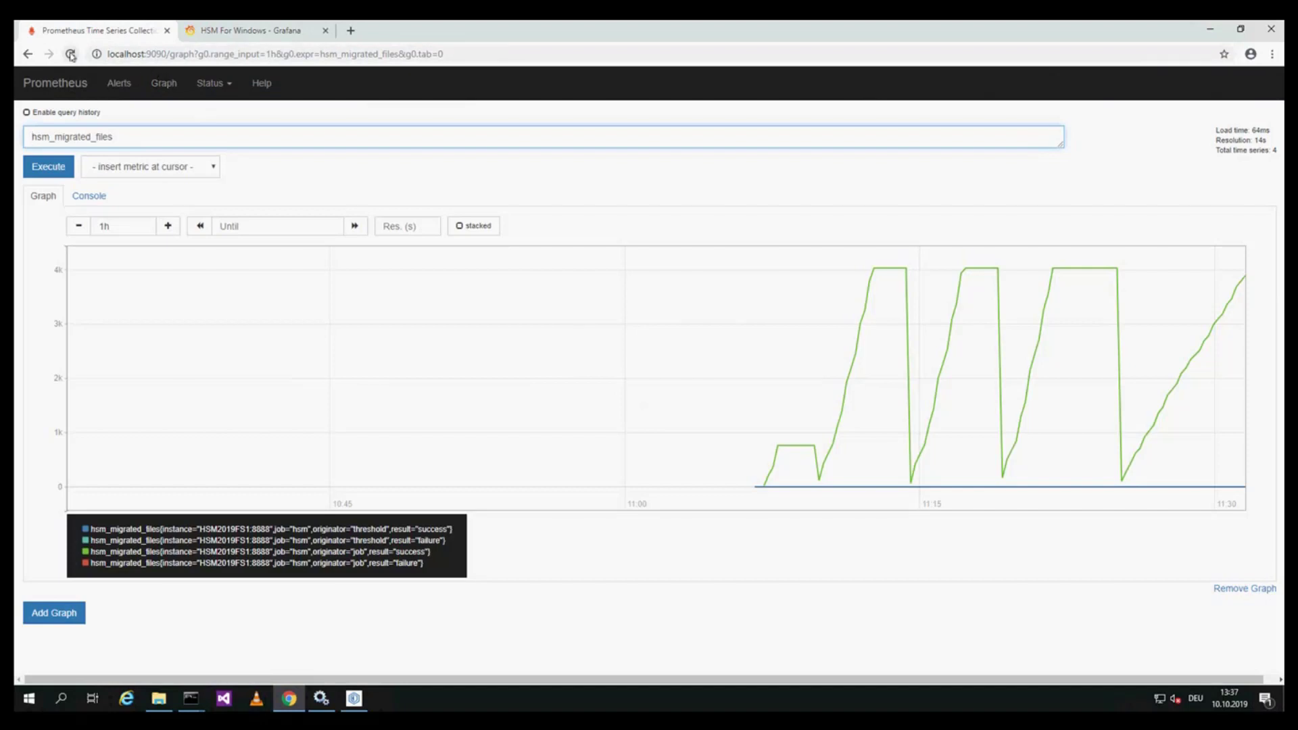
pyautogui.click(71, 54)
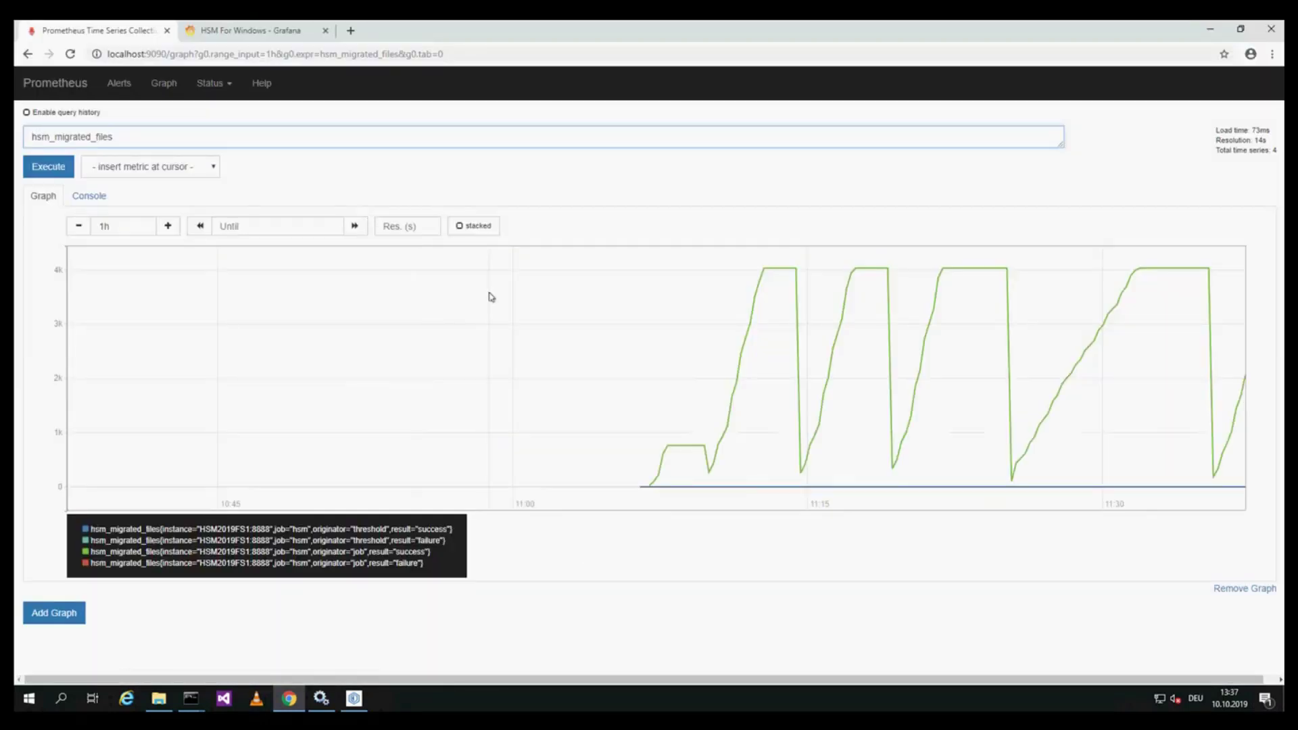
pyautogui.moveTo(740, 379)
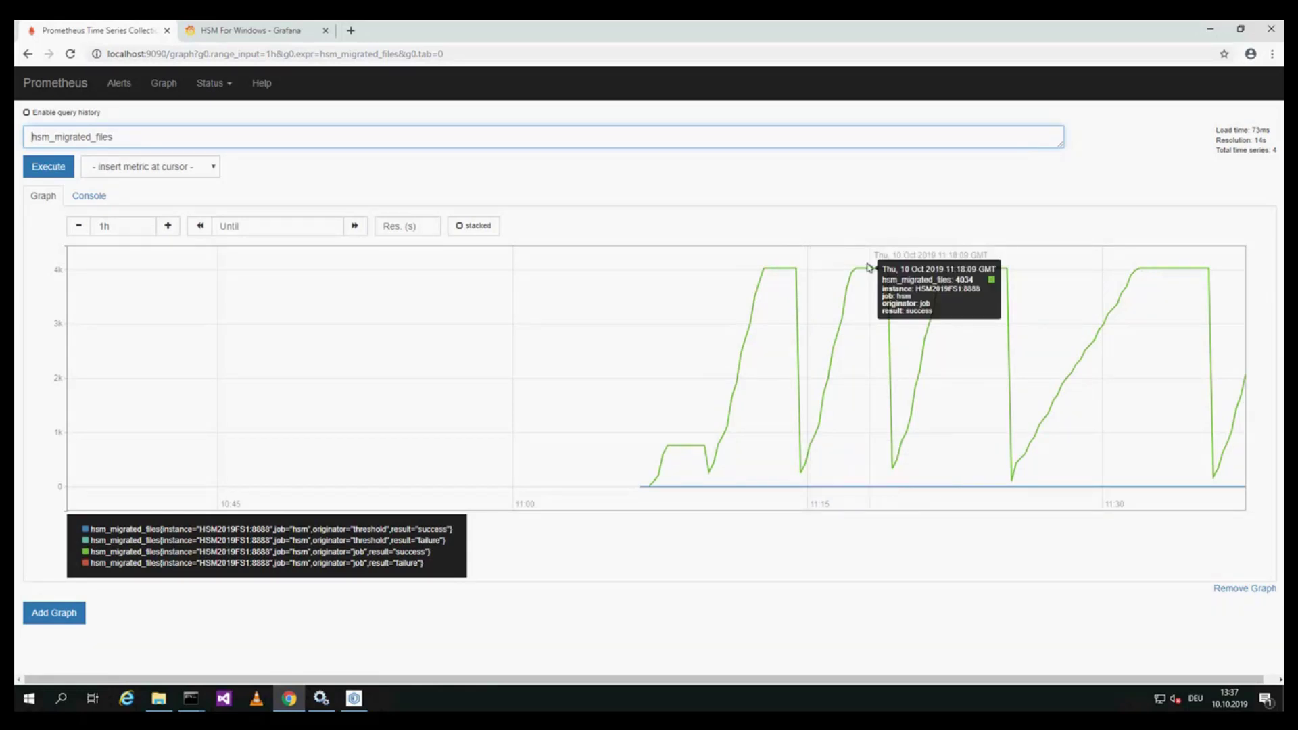
pyautogui.click(276, 34)
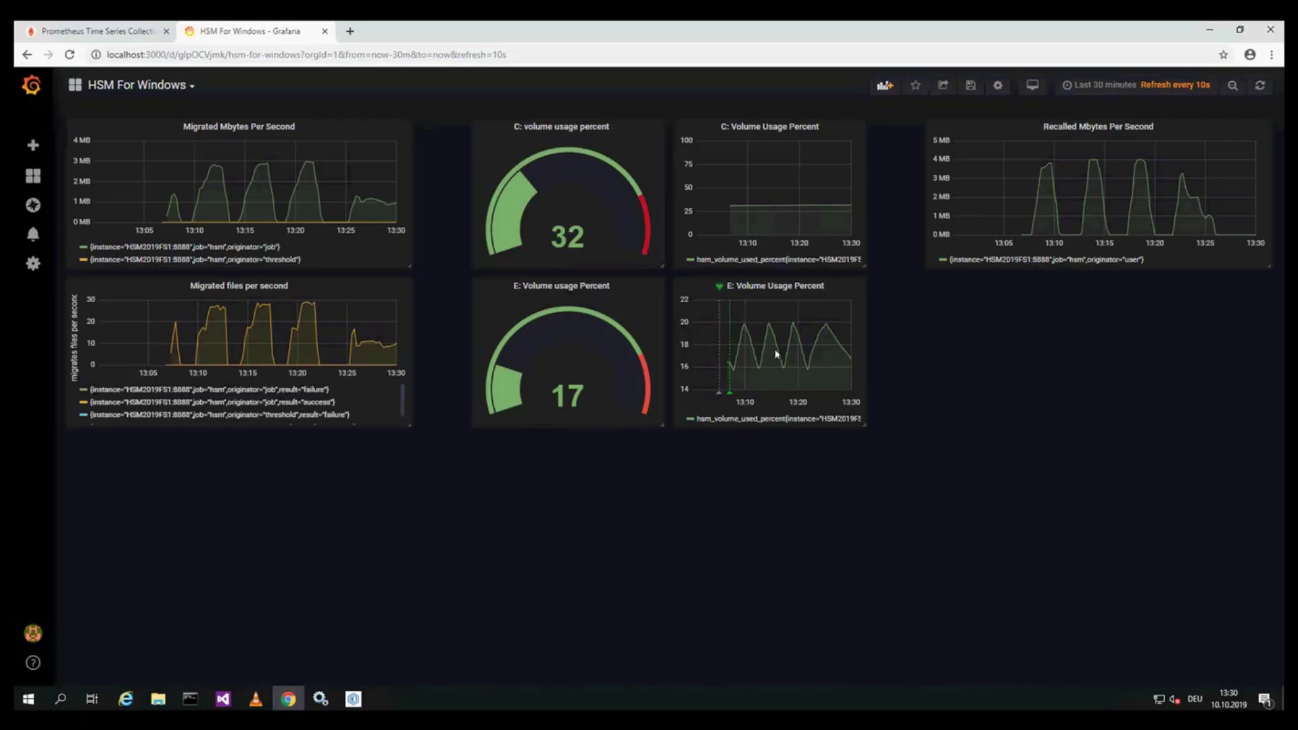
# Step: Check the values plotted on the dashboard's existing HSM graphs
pyautogui.moveTo(781, 359)
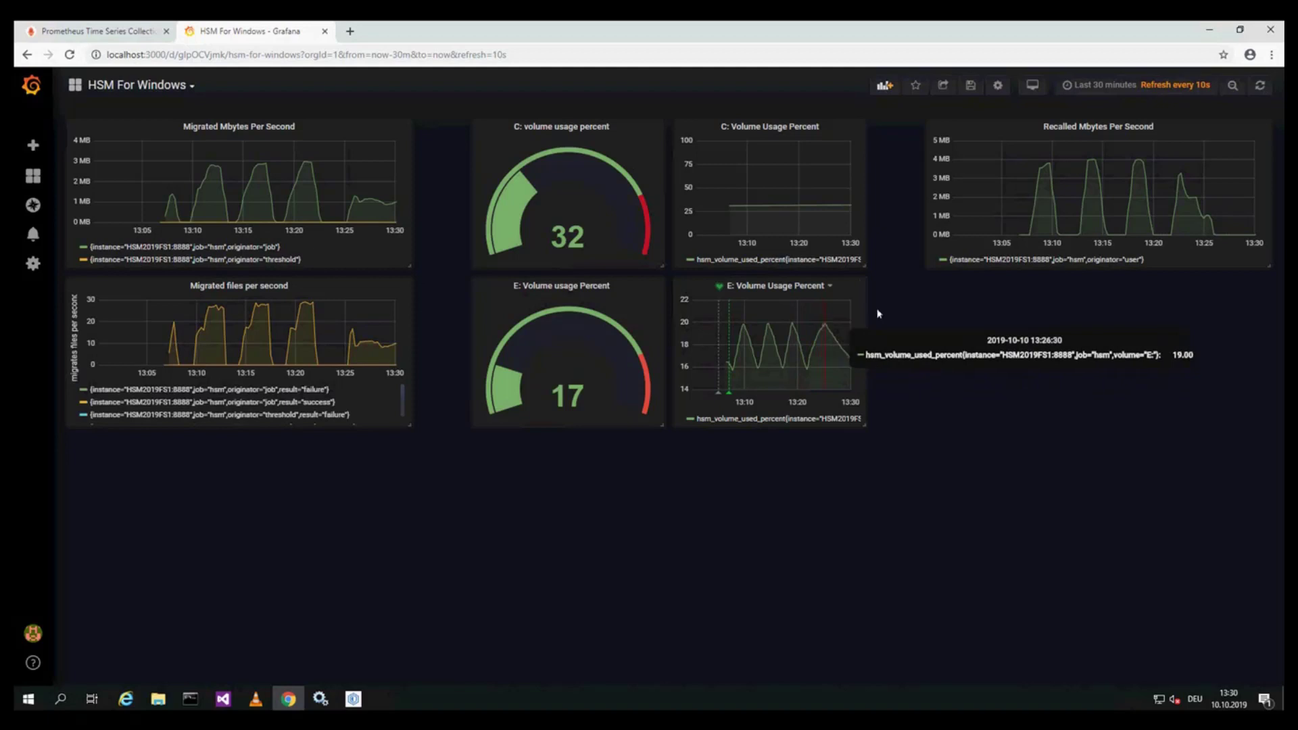
pyautogui.moveTo(996, 232)
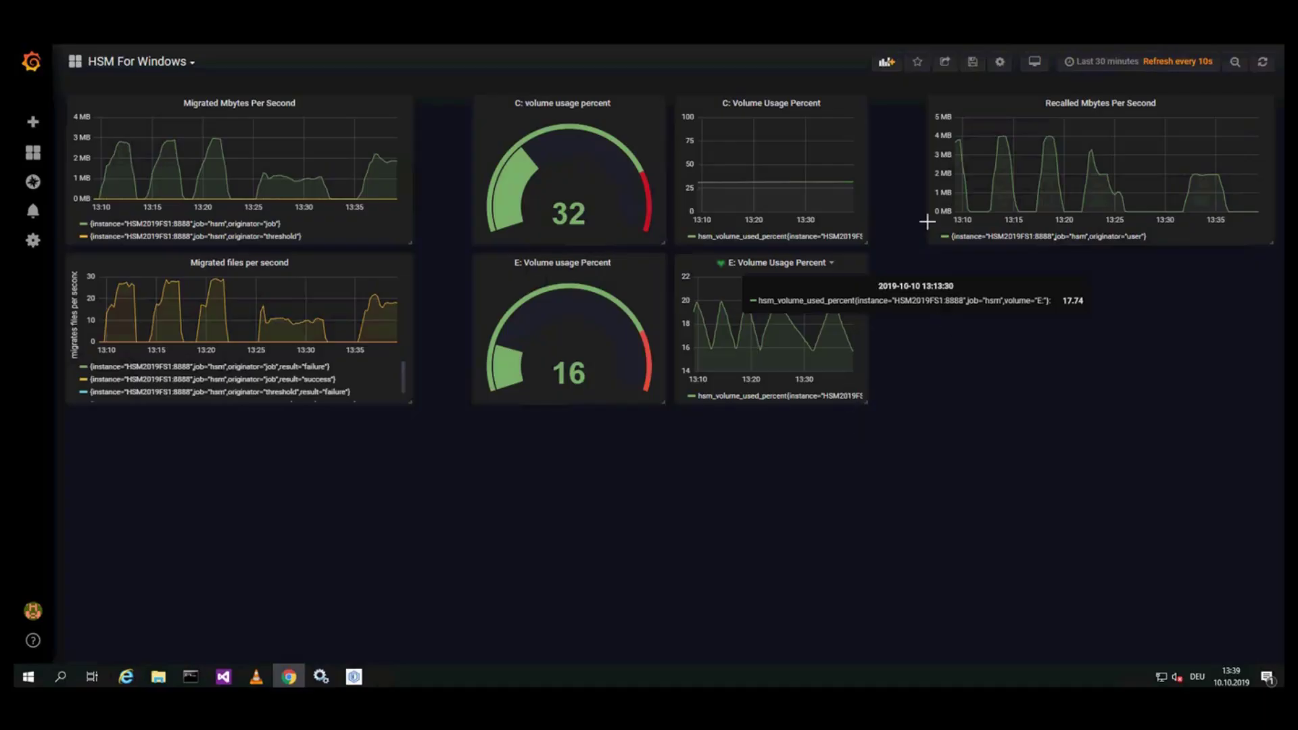
# Step: Add a panel below the volume usage panels and set its query to hsm_recalled_files
pyautogui.click(887, 62)
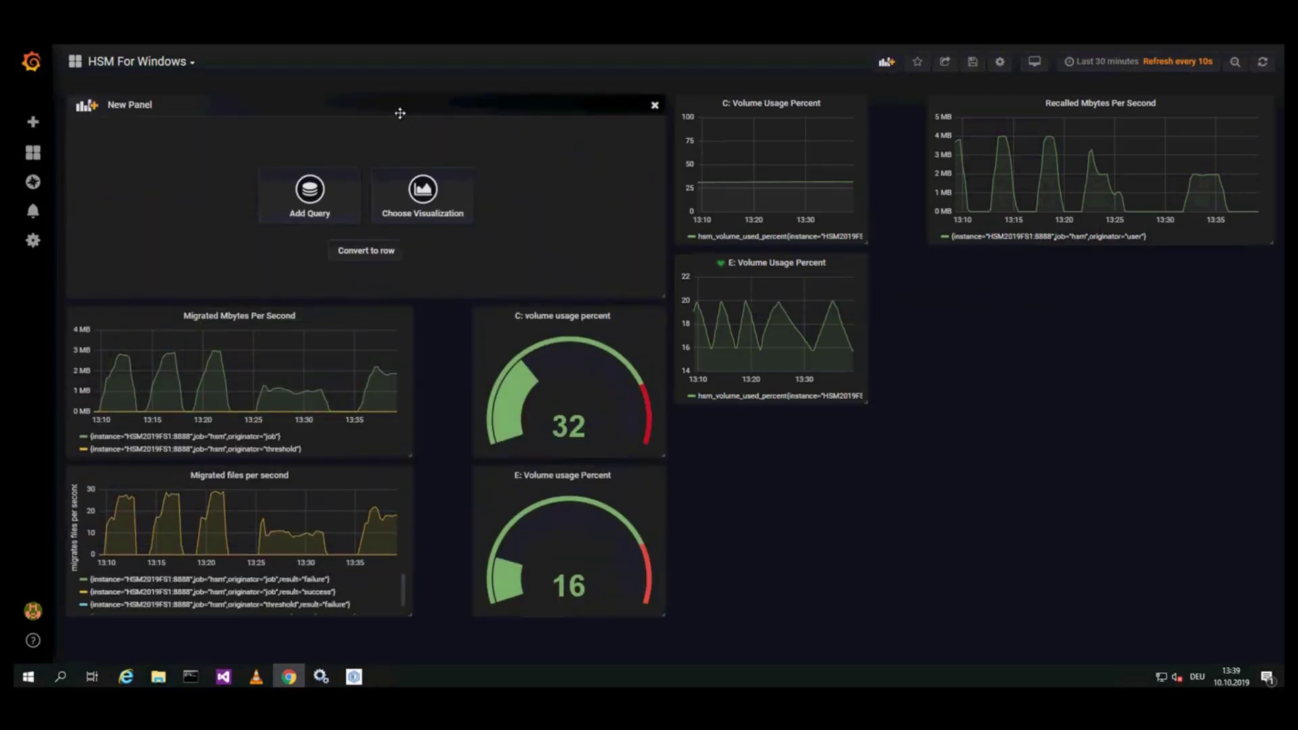
pyautogui.moveTo(469, 139); pyautogui.dragTo(967, 449)
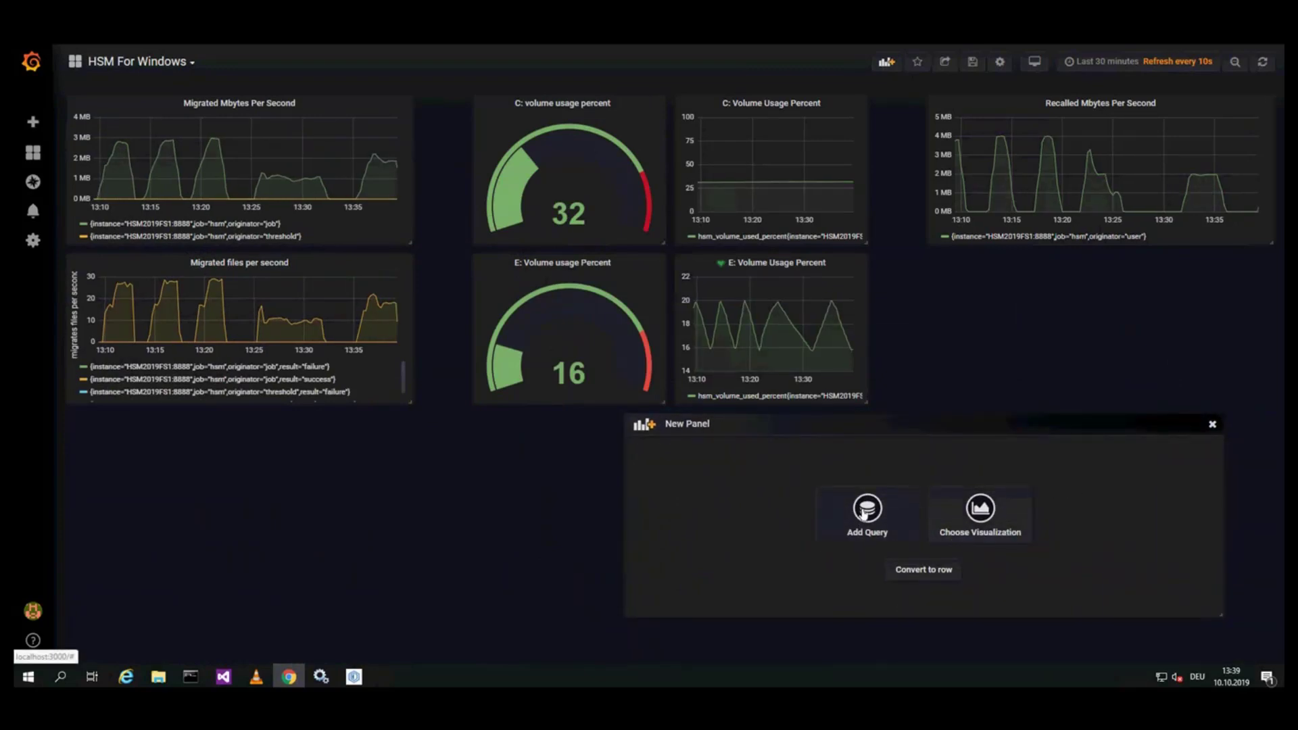
pyautogui.click(863, 512)
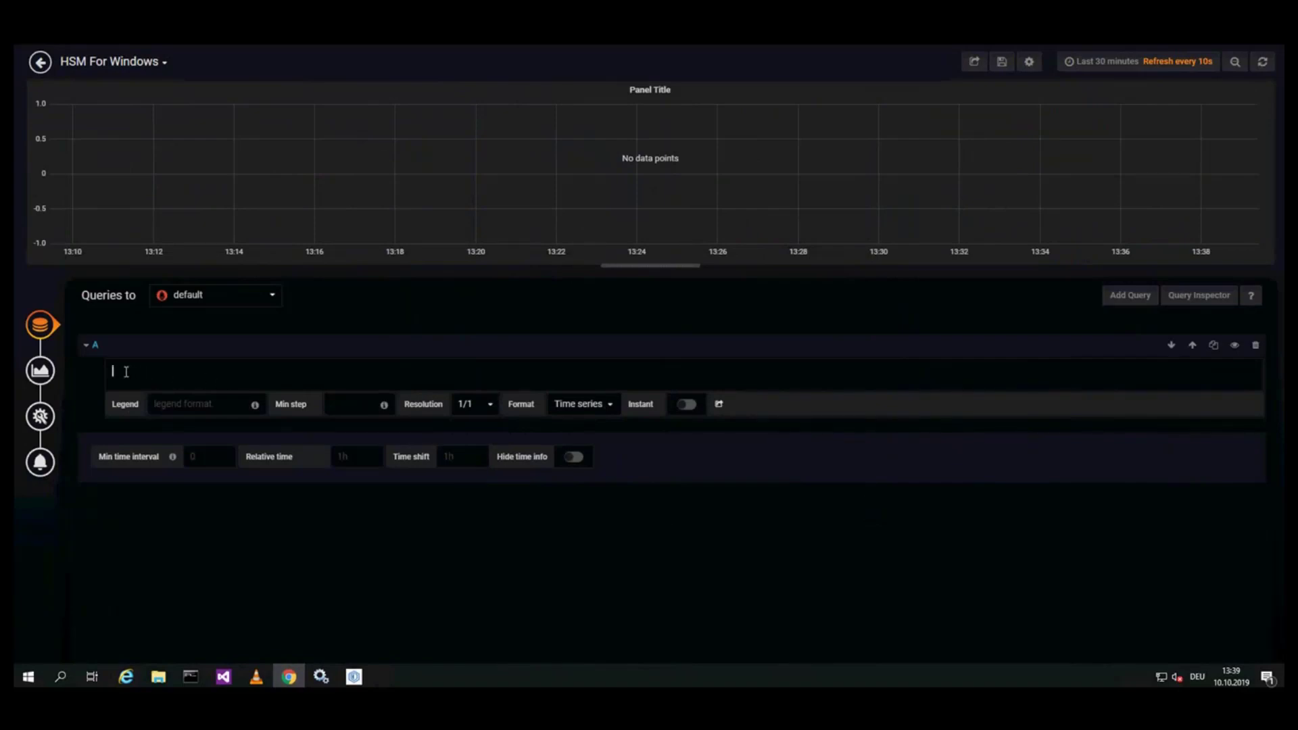
pyautogui.write('h')
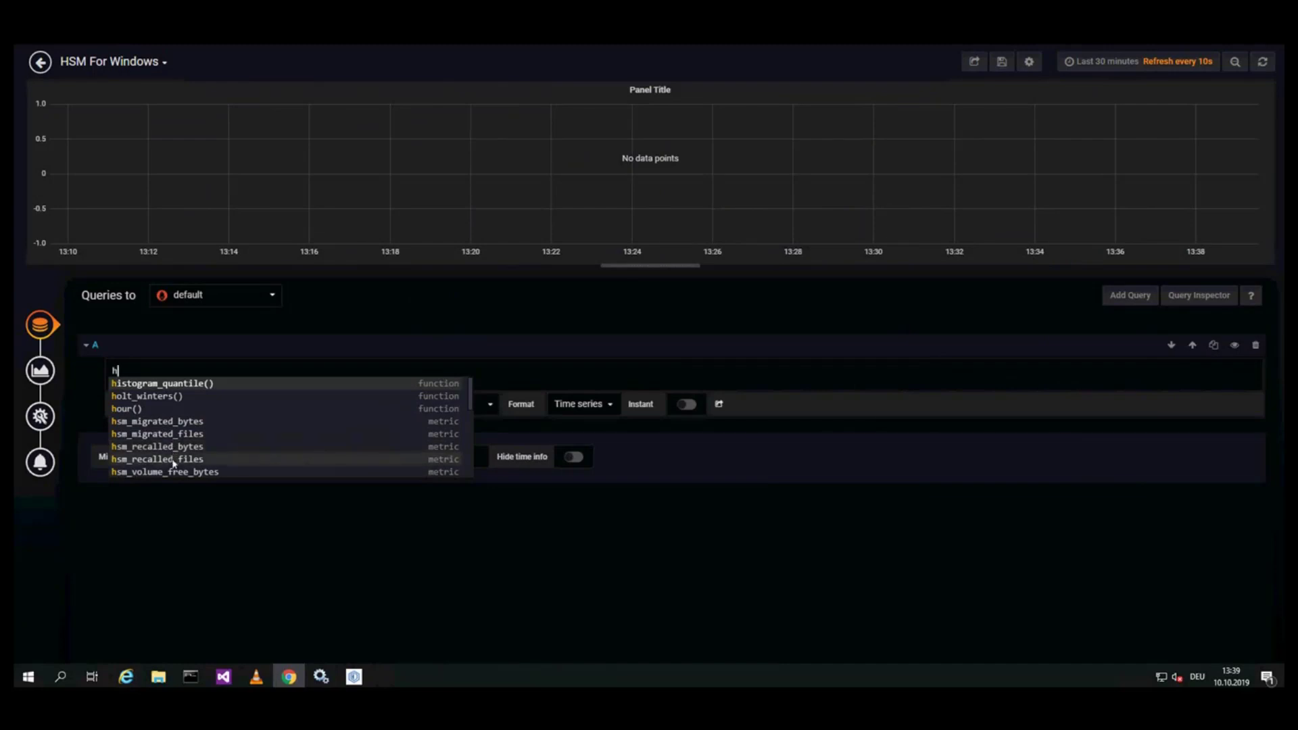
pyautogui.scroll(-1, 173, 463)
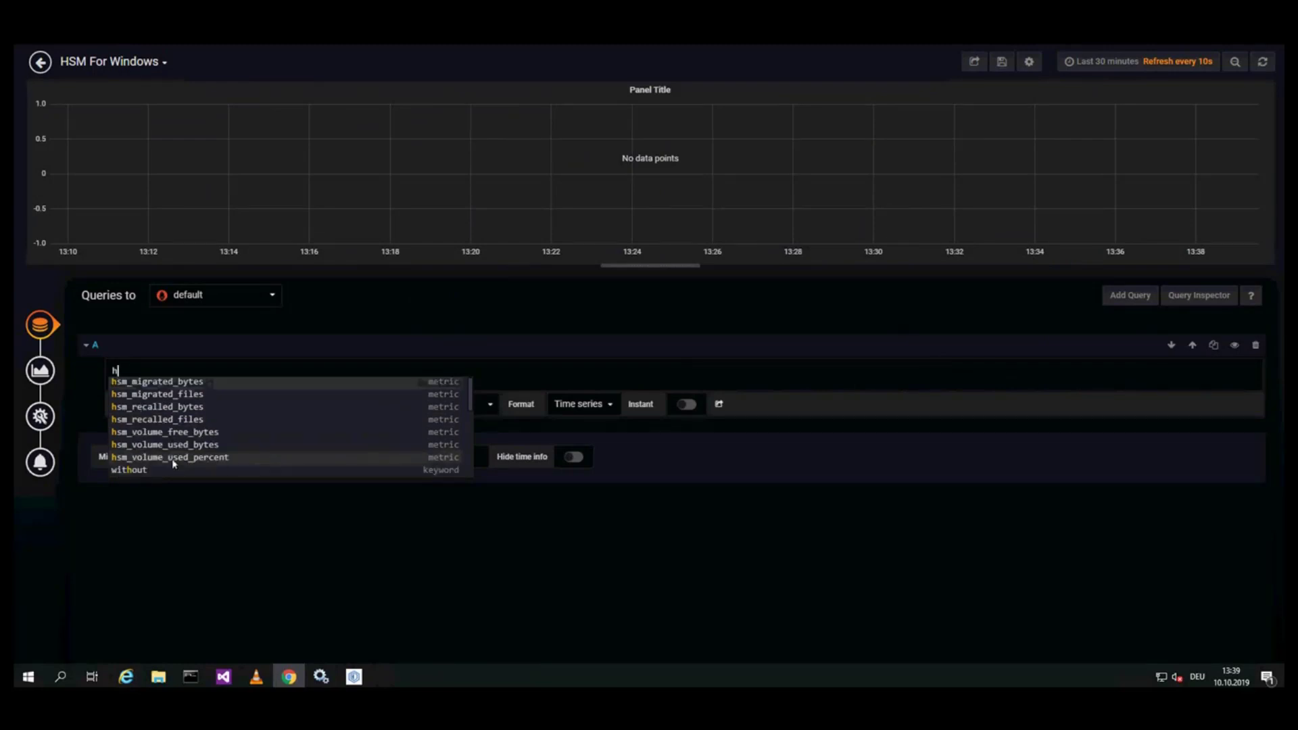
pyautogui.click(180, 420)
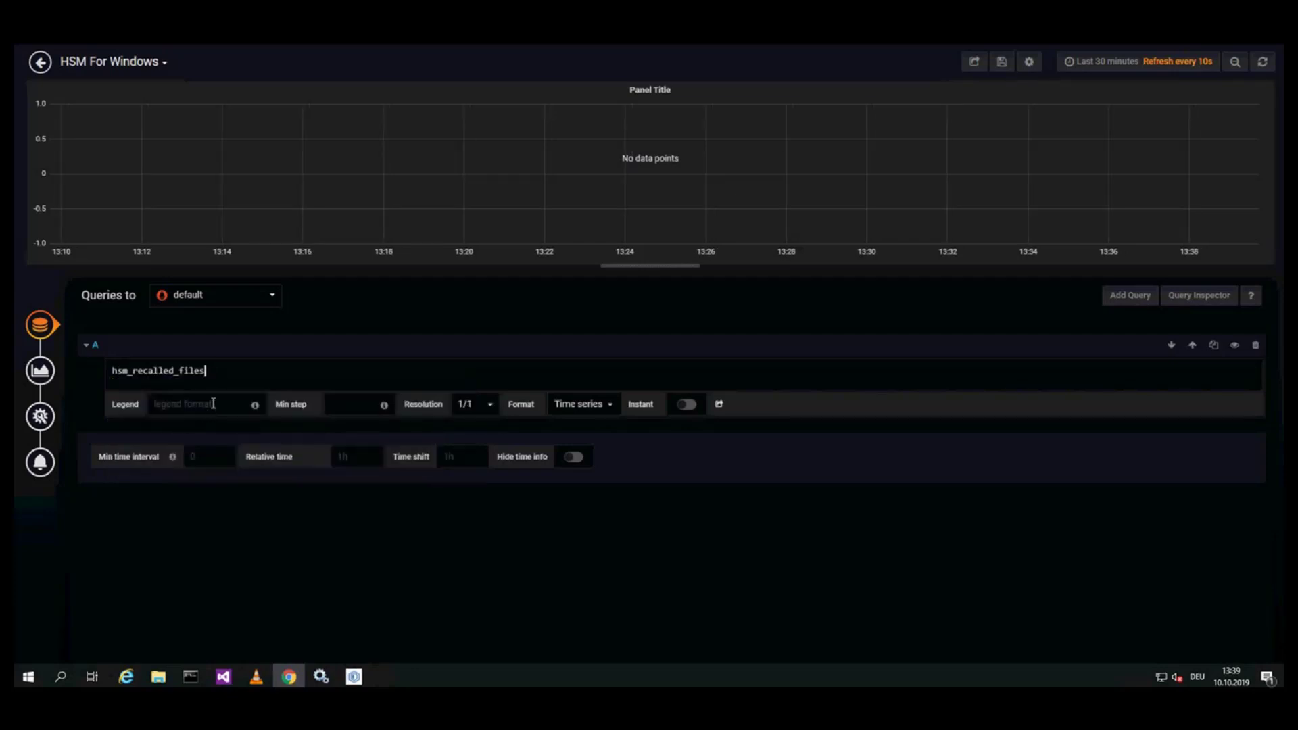
pyautogui.click(158, 403)
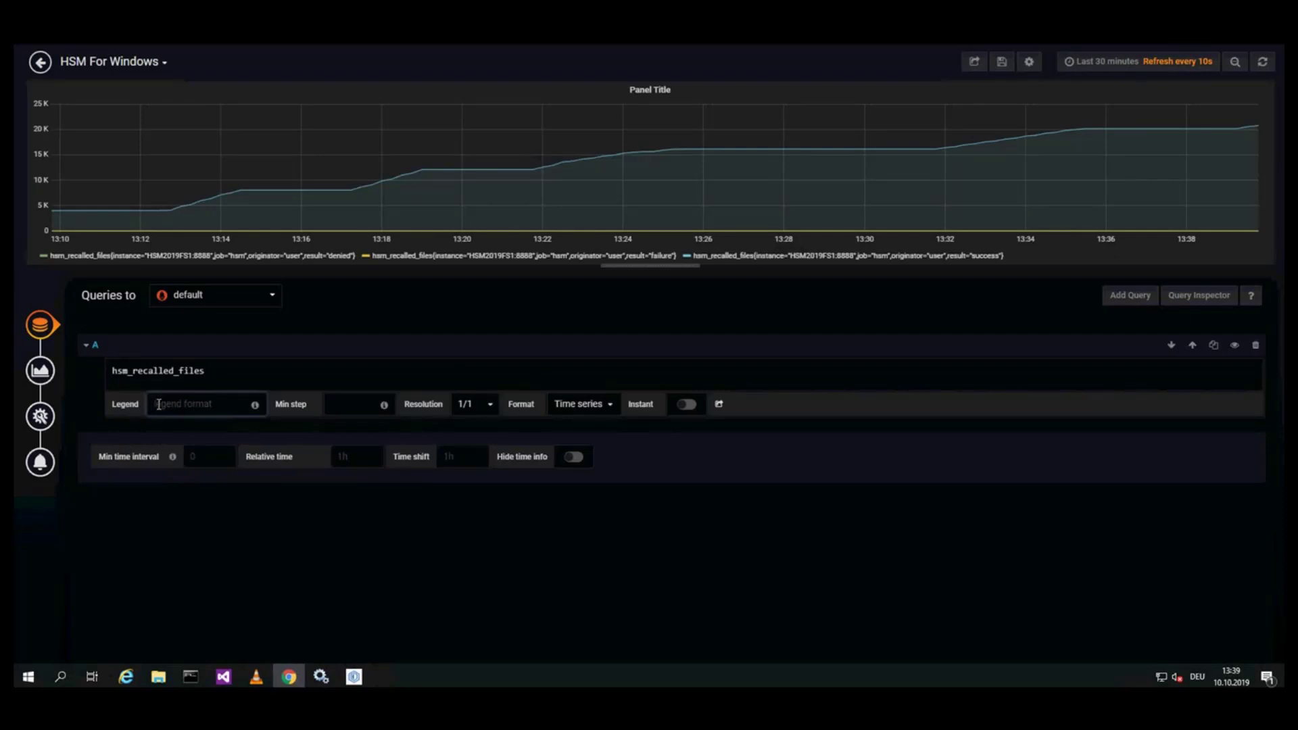
pyautogui.click(113, 371)
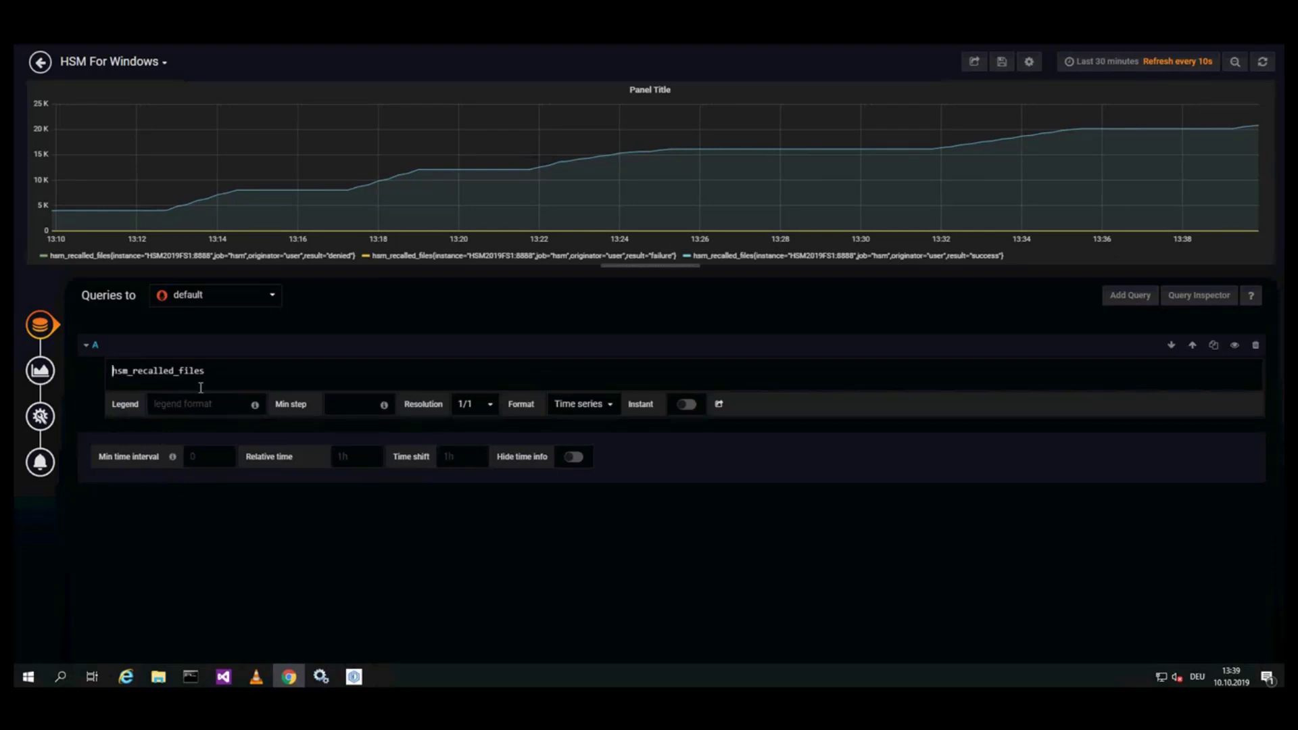
# Step: Change the panel query to rate(hsm_recalled_files[1m]) to graph recalls per second
pyautogui.write('rate')
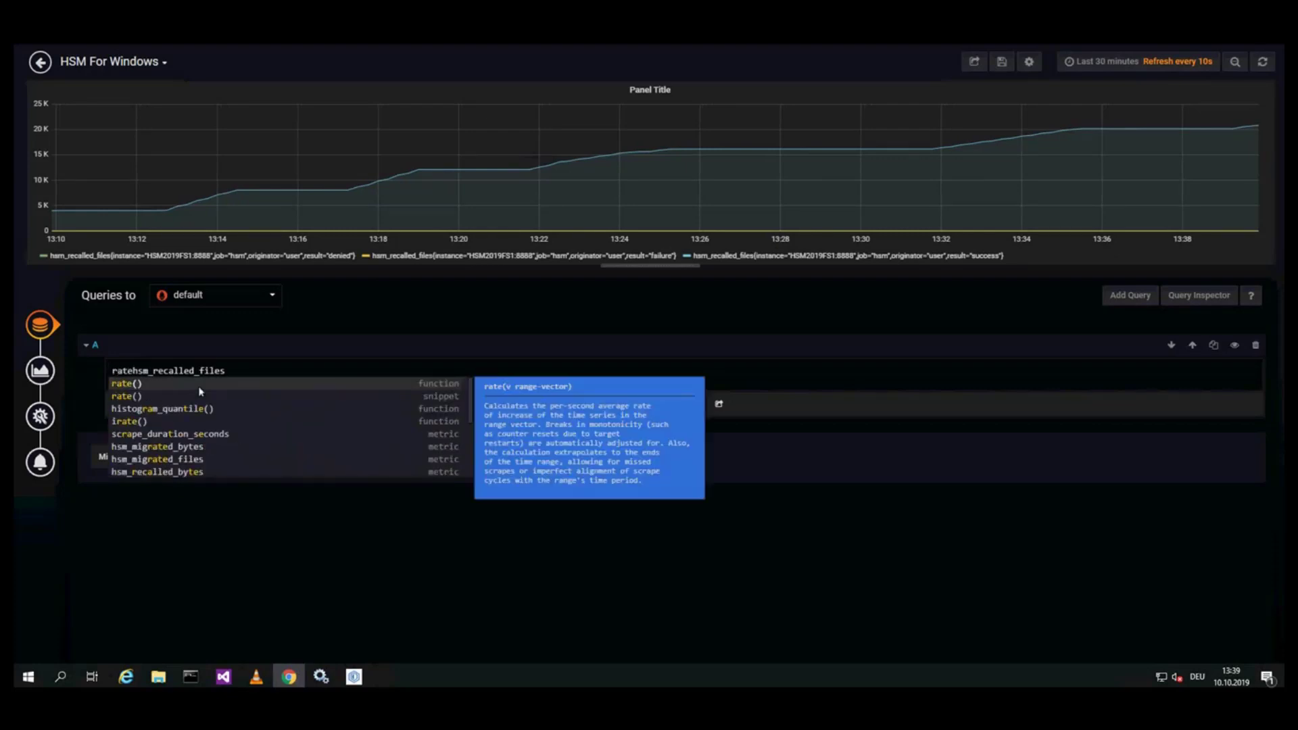
pyautogui.write('(')
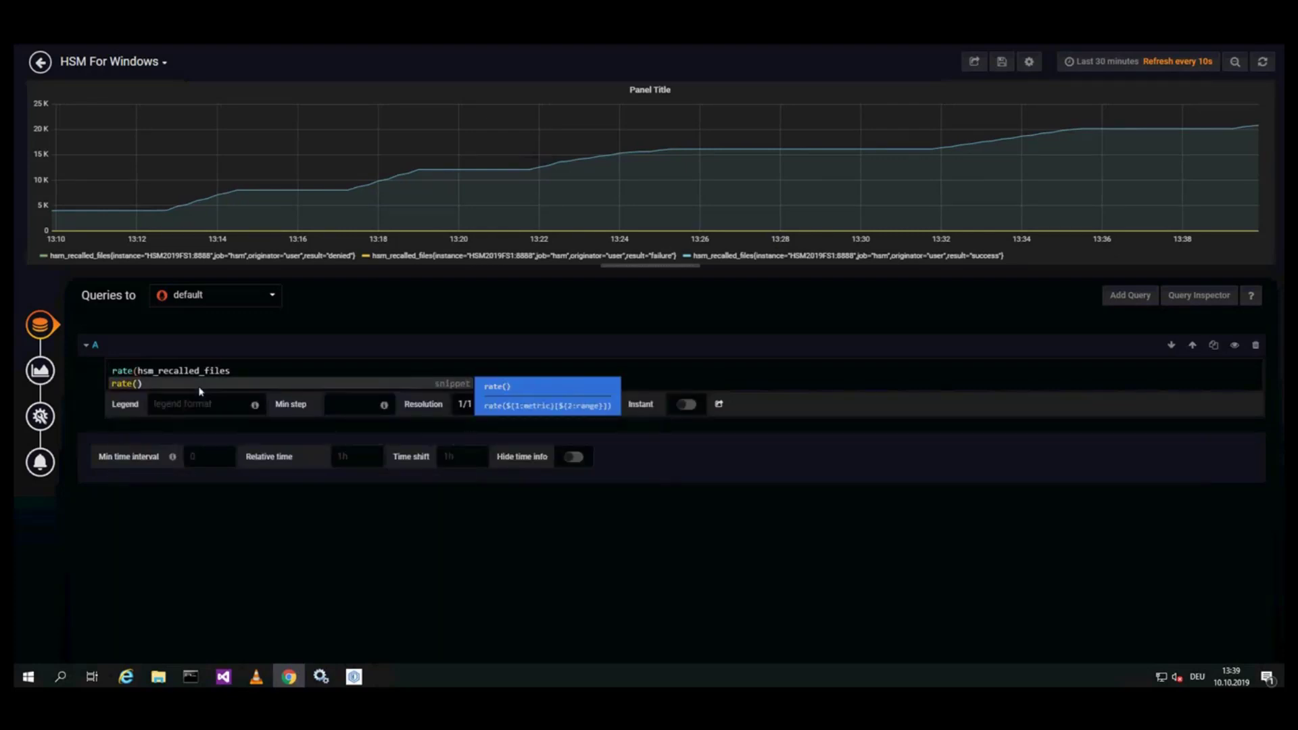
pyautogui.press('Escape')
pyautogui.press('Right')
pyautogui.press('Right')
pyautogui.press('Right')
pyautogui.press('Right')
pyautogui.press('Right')
pyautogui.press('Right')
pyautogui.press('Right')
pyautogui.press('Right')
pyautogui.press('Right')
pyautogui.press('Right')
pyautogui.press('Right')
pyautogui.press('Right')
pyautogui.press('Right')
pyautogui.press('Right')
pyautogui.press('Right')
pyautogui.press('Right')
pyautogui.press('Right')
pyautogui.press('Right')
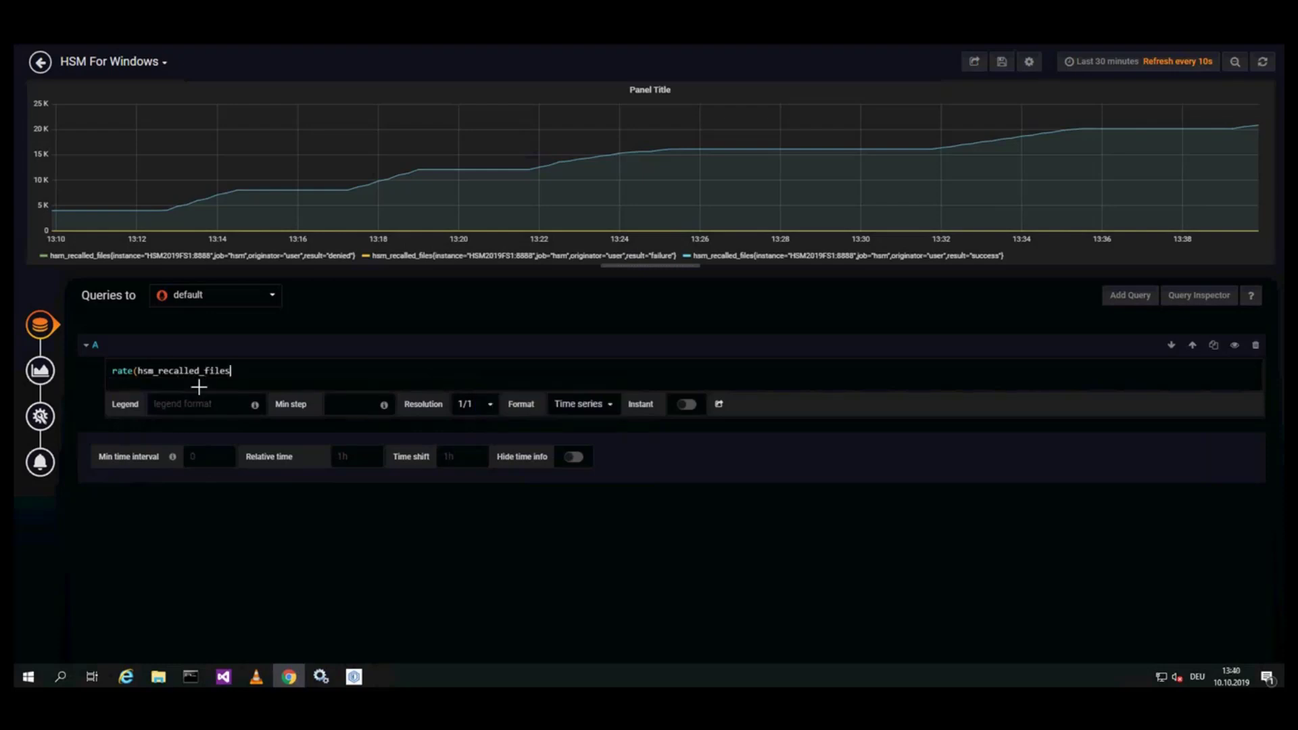
pyautogui.write('[')
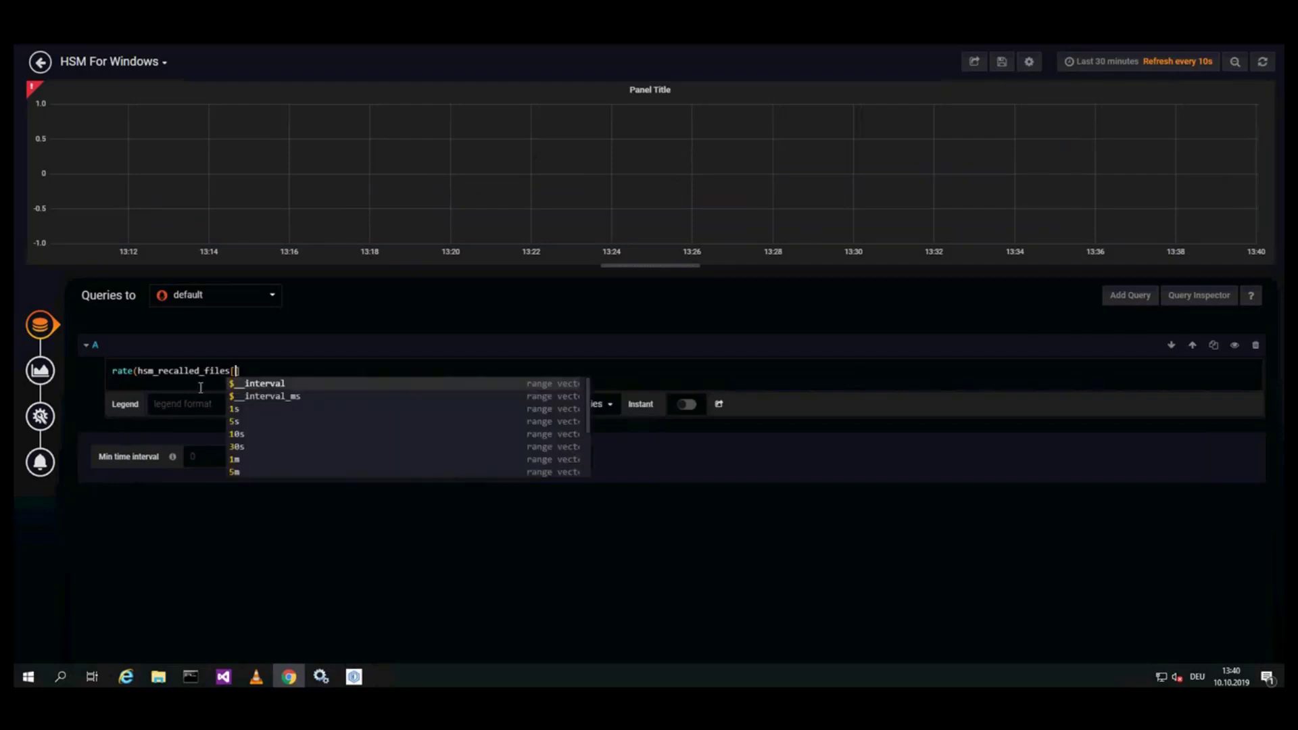
pyautogui.write('1m]')
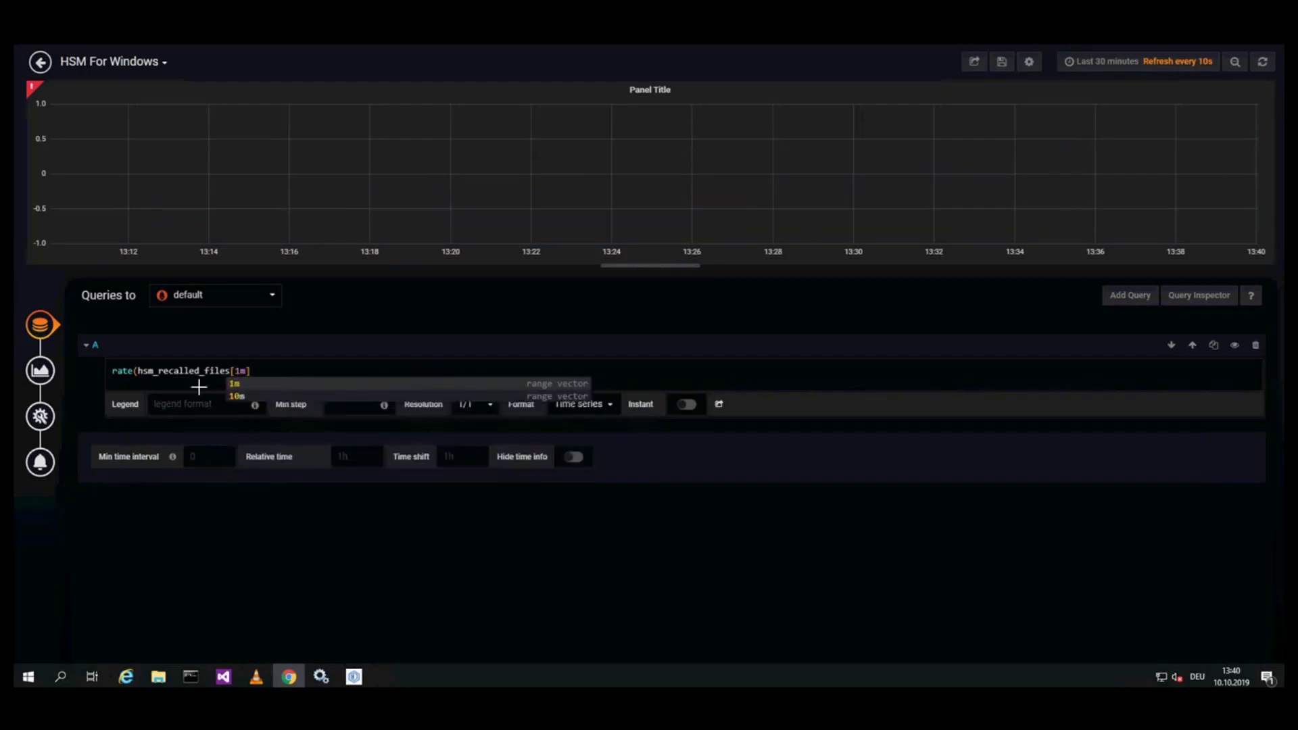
pyautogui.write(')')
pyautogui.click(200, 410)
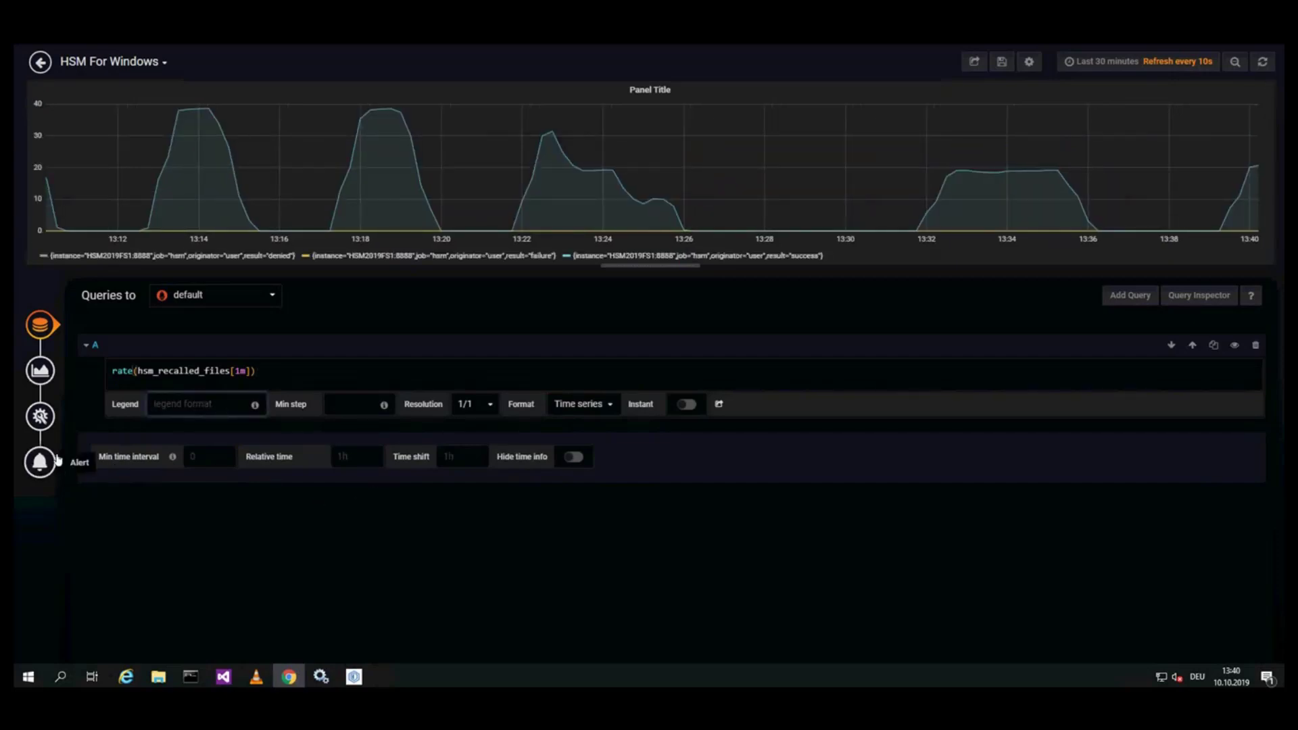
# Step: Replace the default 'Panel Title' with 'HSM Recalled Files Per Second' in the General settings
pyautogui.click(40, 415)
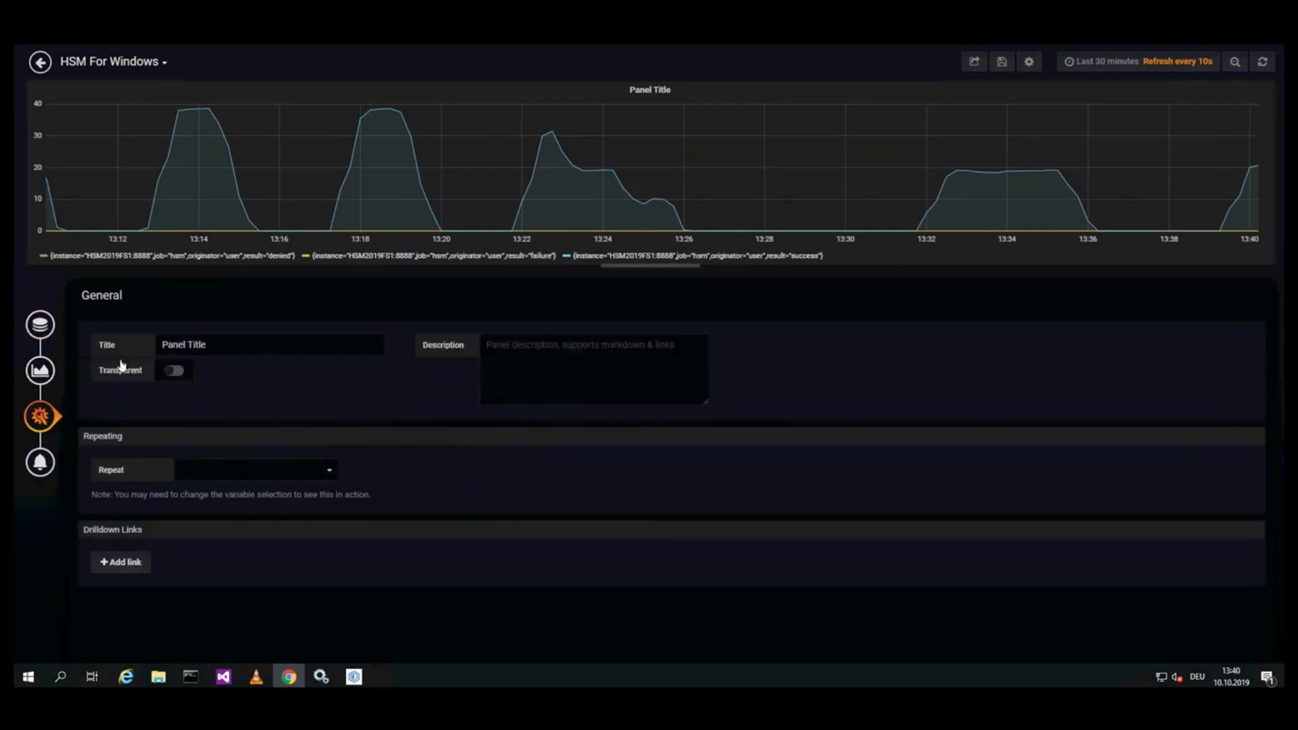
pyautogui.click(166, 344)
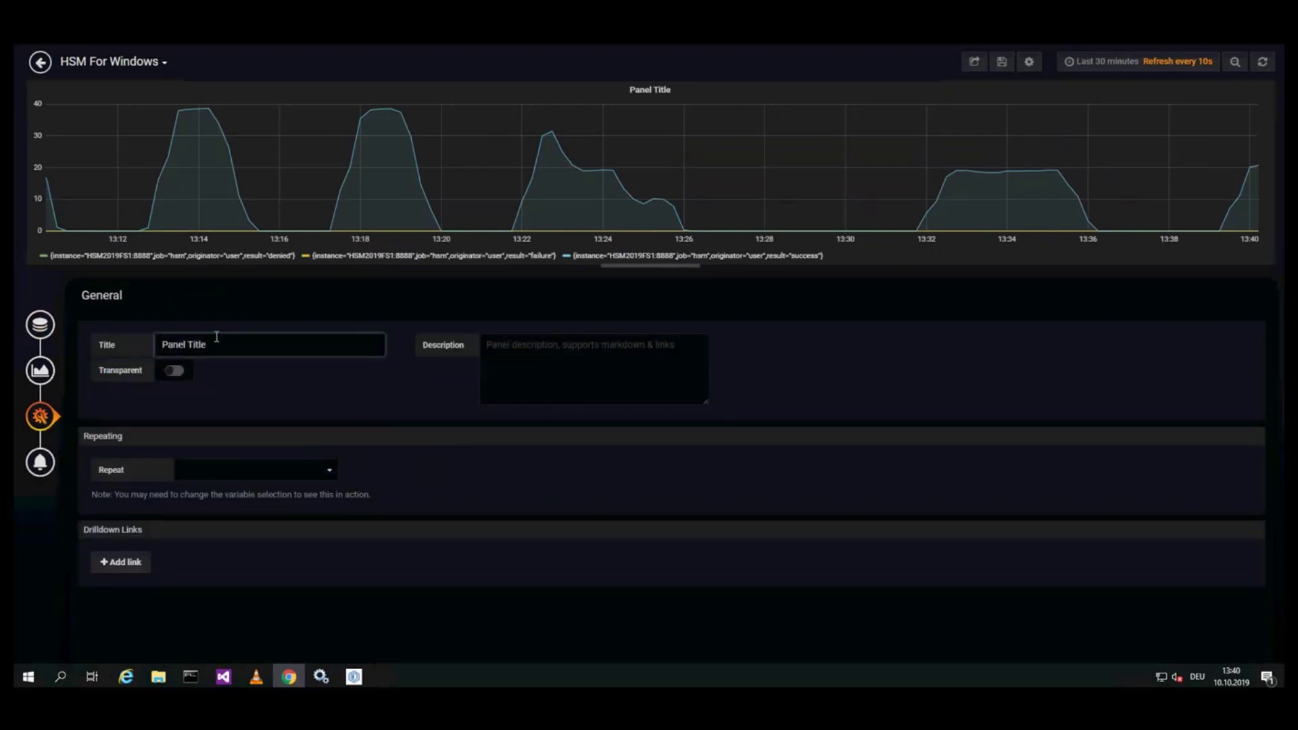
pyautogui.write('HSM Recalled F')
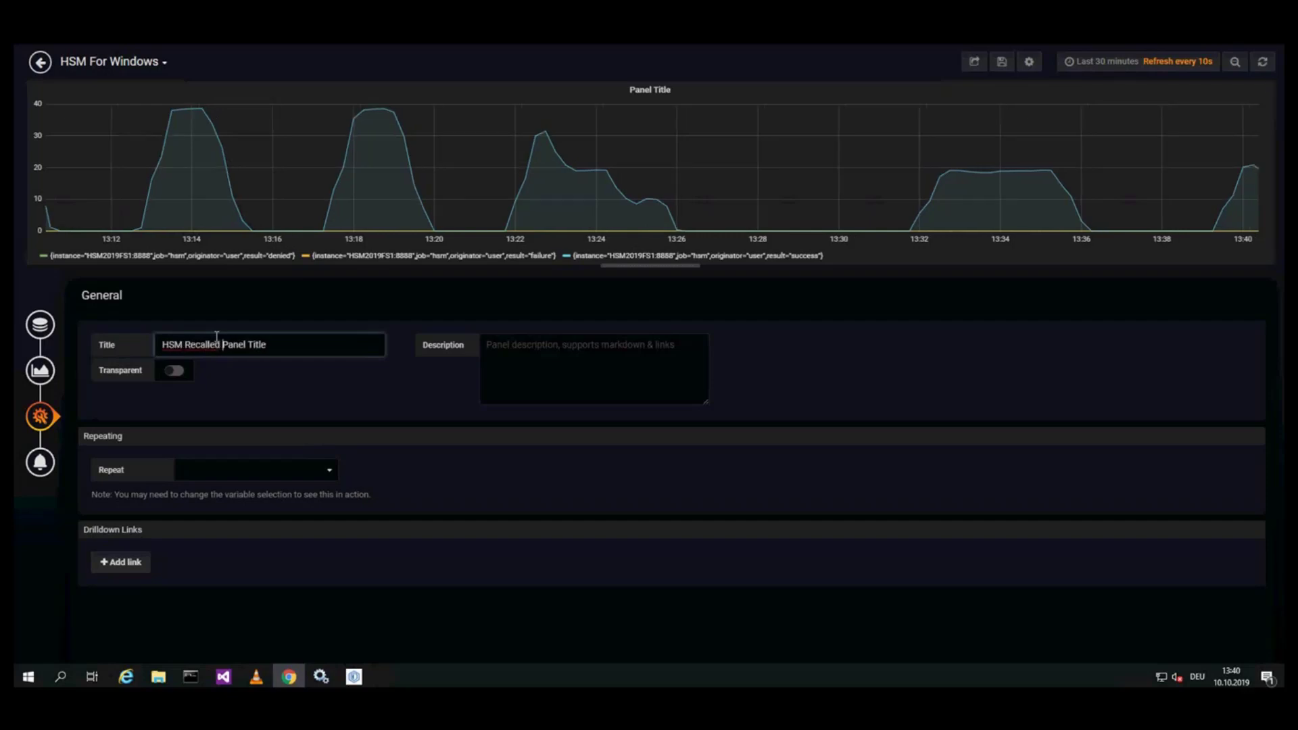
pyautogui.write('iles Per Second')
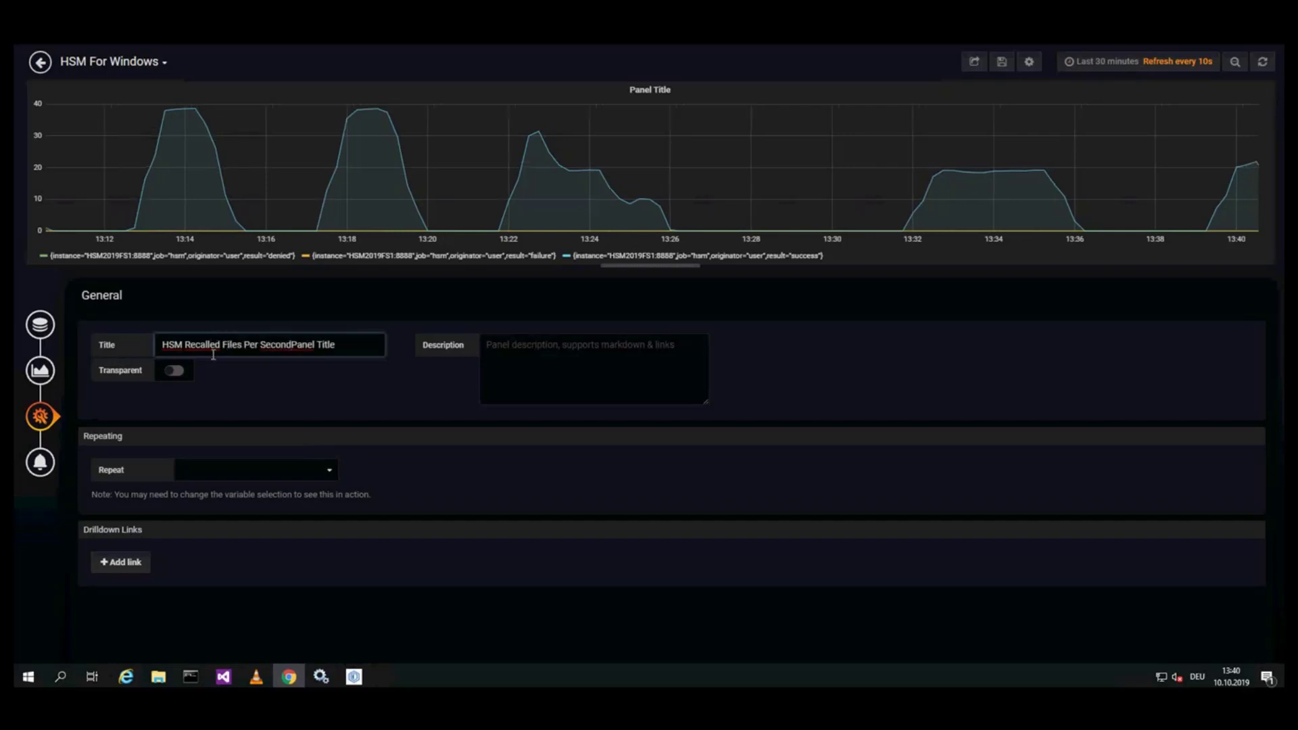
pyautogui.press('Delete')
pyautogui.press('Delete')
pyautogui.press('Delete')
pyautogui.press('Delete')
pyautogui.press('Delete')
pyautogui.press('Delete')
pyautogui.press('Delete')
pyautogui.press('Delete')
pyautogui.press('Delete')
pyautogui.press('Delete')
pyautogui.press('Delete')
pyautogui.click(254, 390)
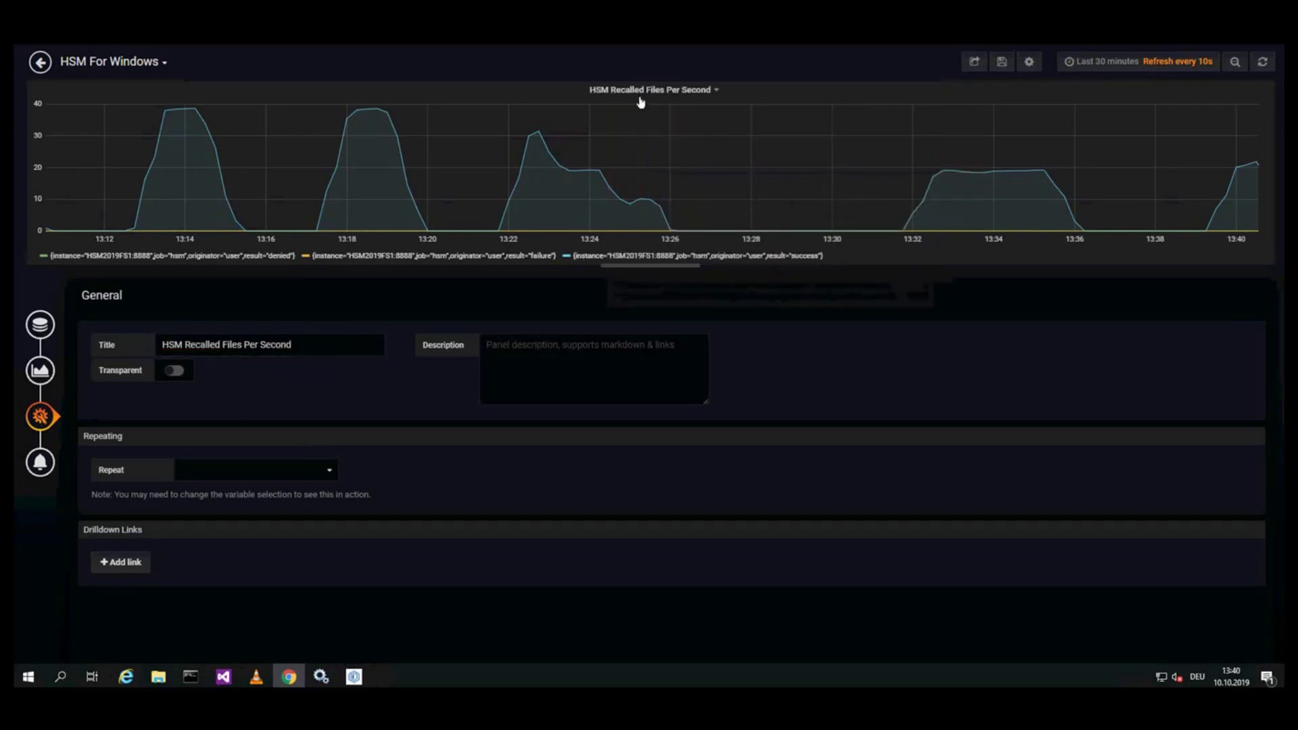
# Step: Back on the dashboard, narrow the new panel, move it under Recalled Mbytes Per Second, and widen it to fill the row
pyautogui.click(46, 63)
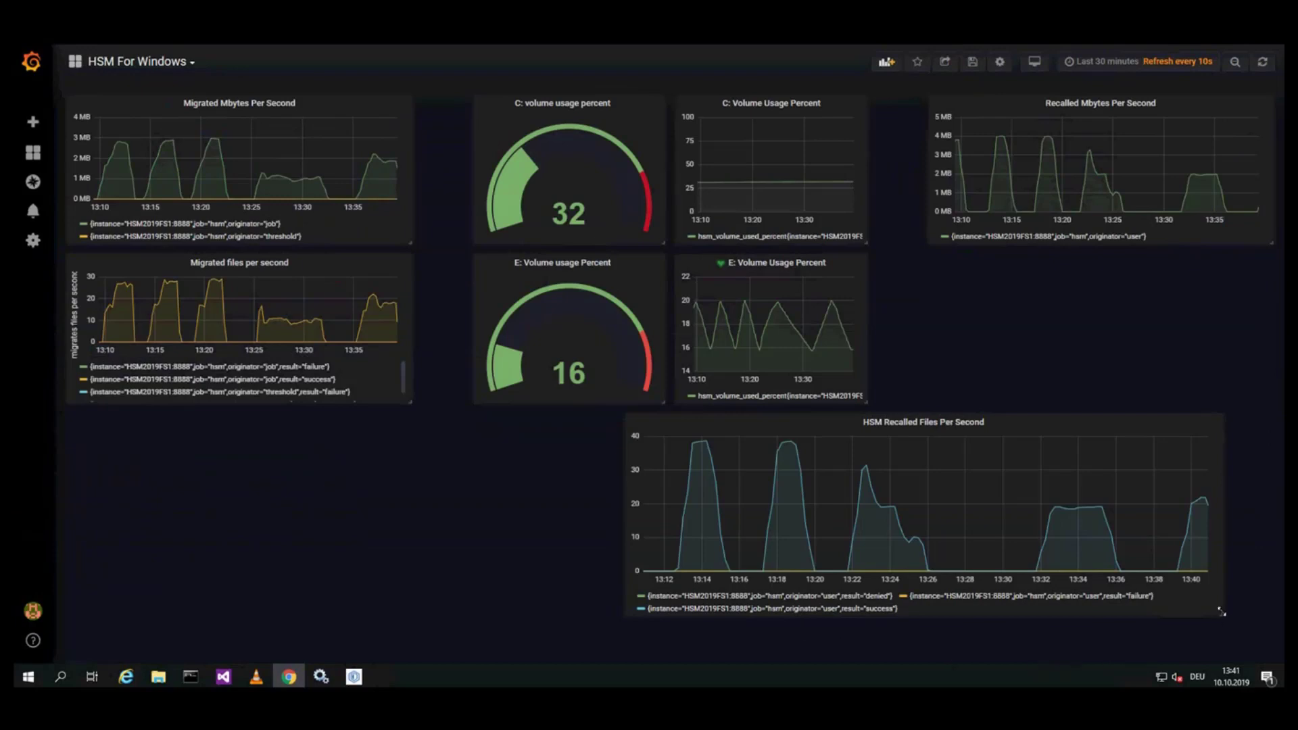
pyautogui.moveTo(1221, 612); pyautogui.dragTo(868, 611)
pyautogui.moveTo(753, 422); pyautogui.dragTo(1074, 352)
pyautogui.moveTo(1167, 449); pyautogui.dragTo(1253, 431)
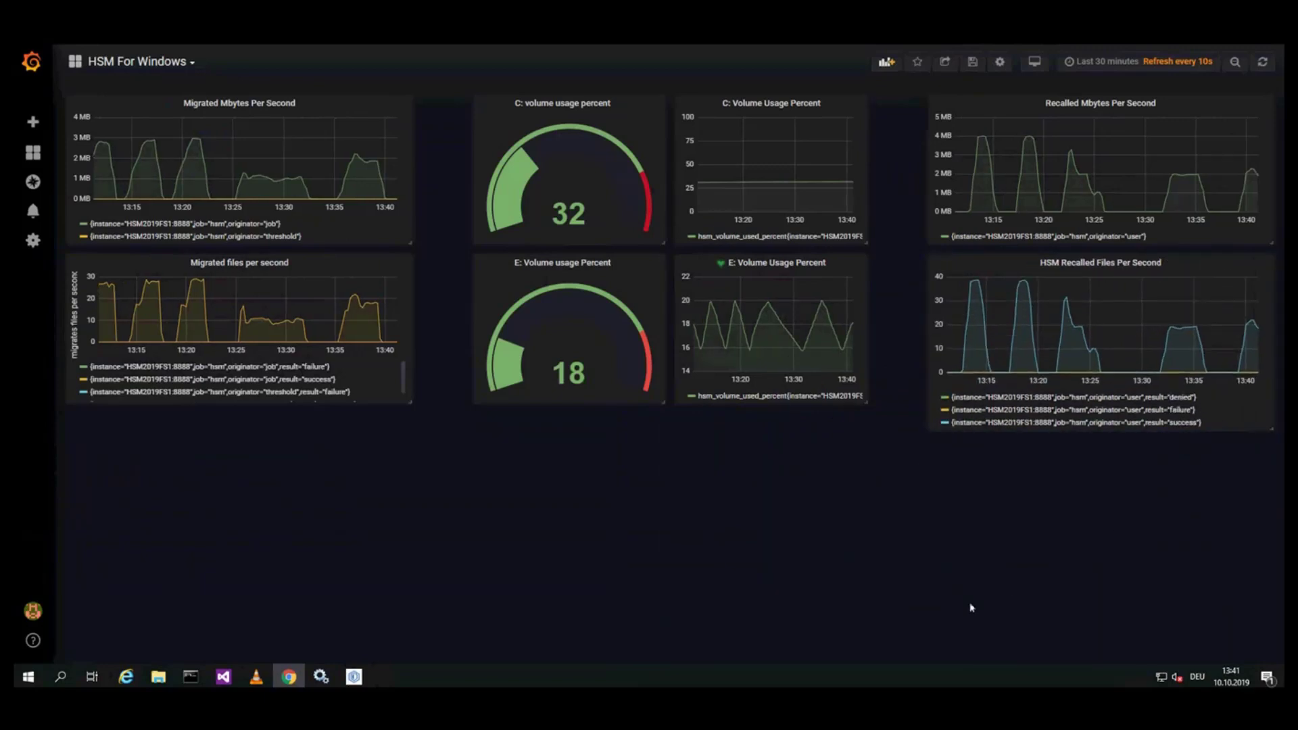